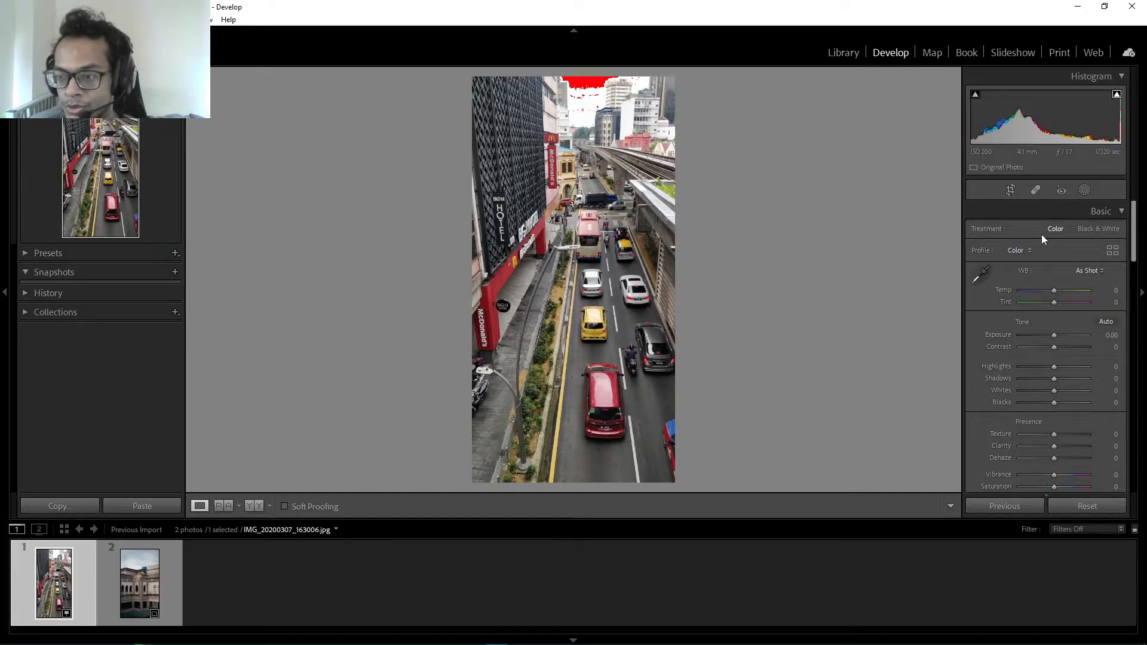
Convert the street photo to black and white and inspect the clipped sky area up close
{"action": "left_click", "coordinate": [1087, 228]}
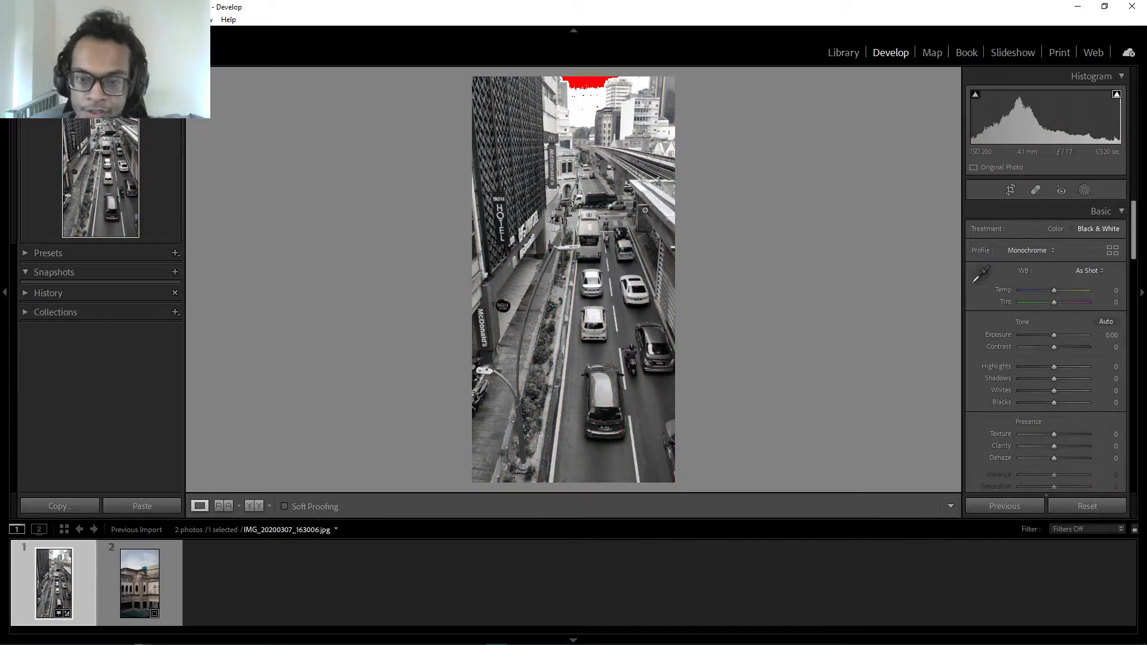
{"action": "left_click", "coordinate": [594, 116]}
{"action": "left_click_drag", "start_coordinate": [593, 118], "coordinate": [544, 417]}
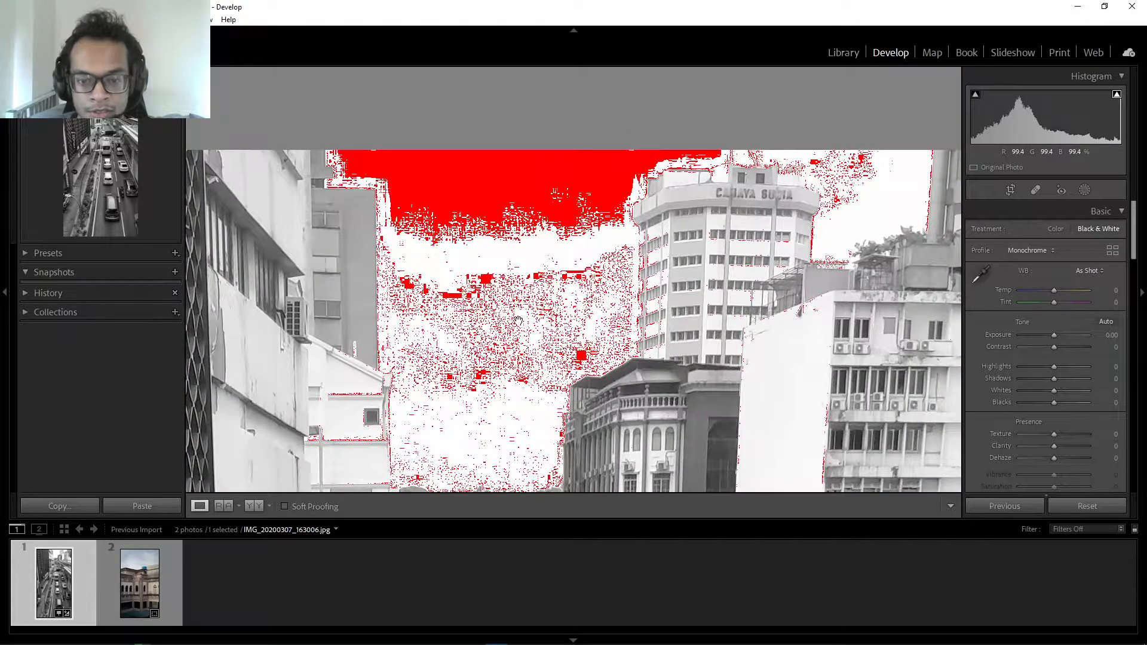
{"action": "left_click", "coordinate": [555, 308]}
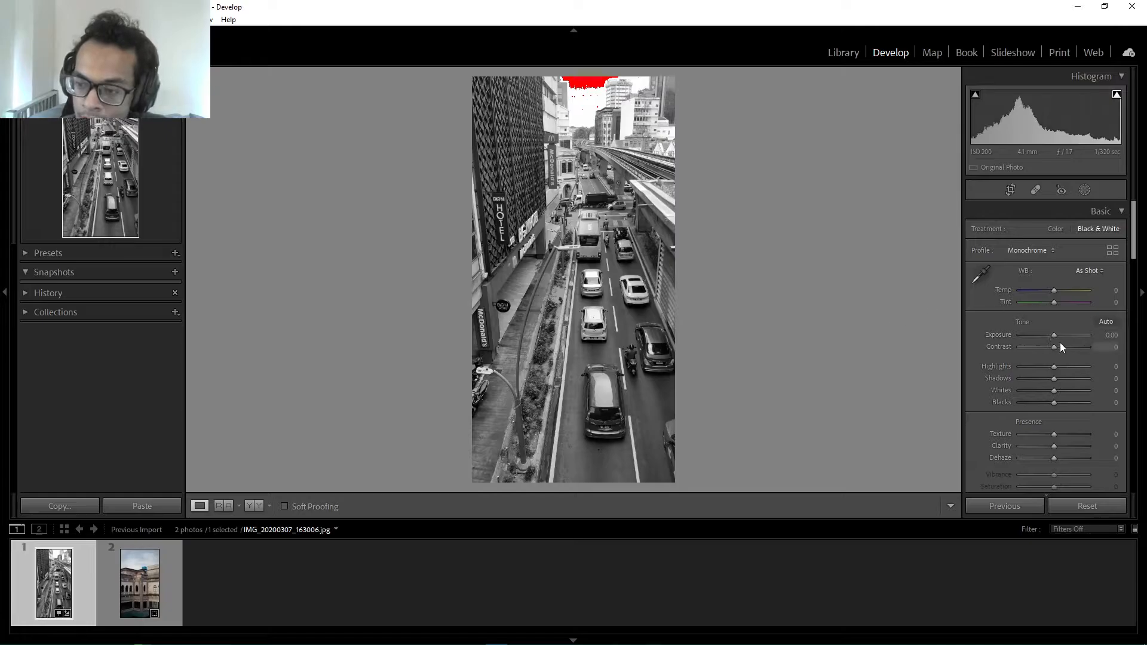
Darken the street photo by setting Exposure to −0.53 and Highlights to −79, and look over the result
{"action": "left_click_drag", "start_coordinate": [1055, 336], "coordinate": [1052, 336]}
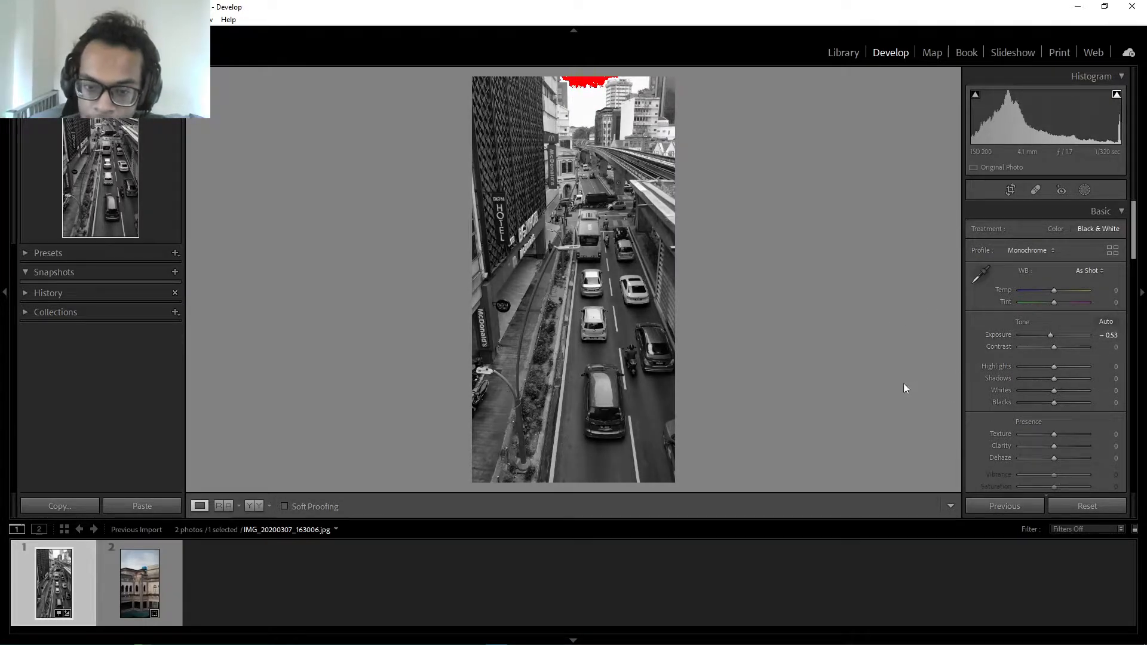
{"action": "left_click_drag", "start_coordinate": [1047, 365], "coordinate": [1025, 374]}
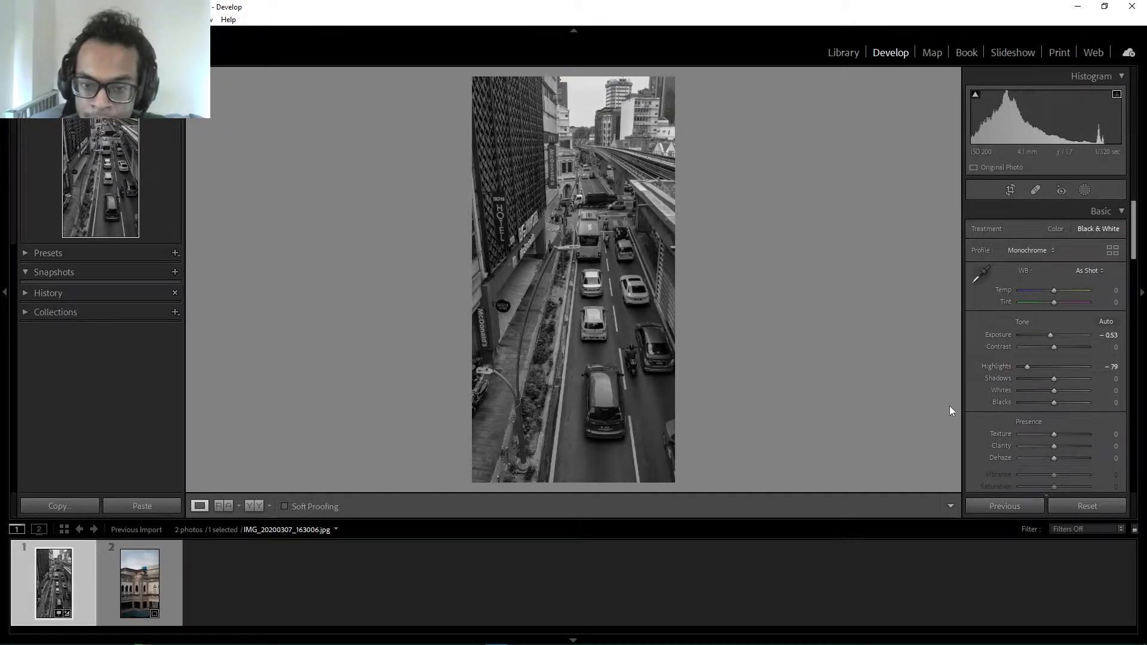
{"action": "left_click_drag", "start_coordinate": [624, 260], "coordinate": [582, 344]}
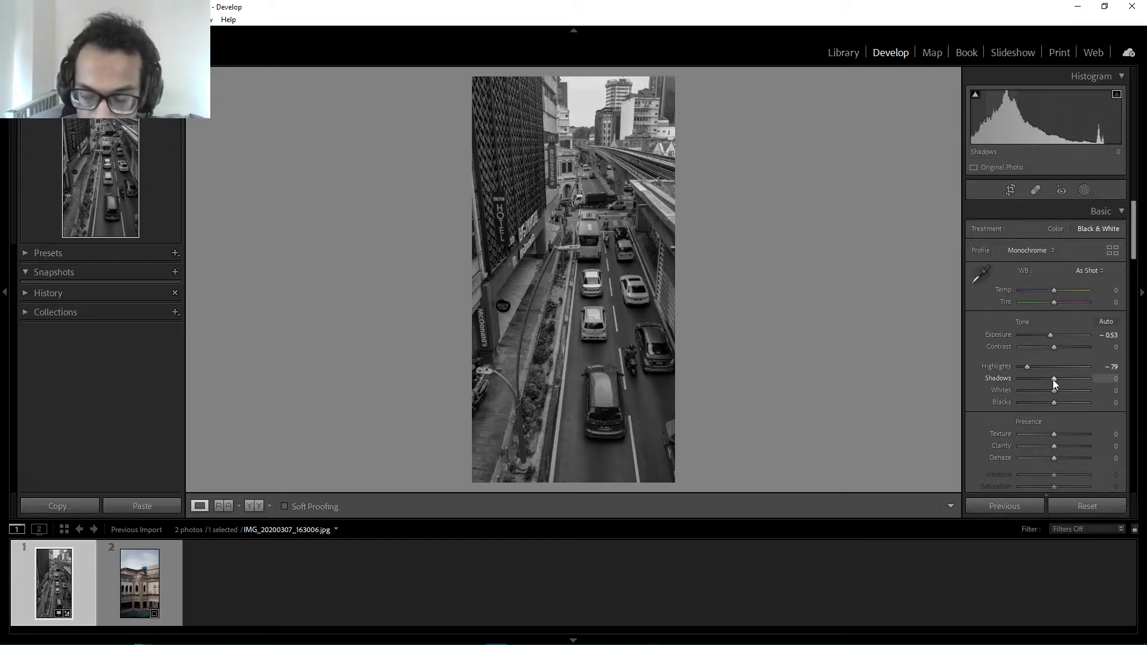
Set Shadows to −95, Whites +40, Blacks −40 and Texture +26, and the tone curve's Highlights +45, Lights +41, Darks +23 and Shadows +34
{"action": "mouse_move", "coordinate": [1053, 379]}
{"action": "left_mouse_down"}
{"action": "mouse_move", "coordinate": [1017, 380]}
{"action": "mouse_move", "coordinate": [1068, 391]}
{"action": "left_mouse_up"}
{"action": "mouse_move", "coordinate": [1054, 403]}
{"action": "left_mouse_down"}
{"action": "mouse_move", "coordinate": [1039, 403]}
{"action": "mouse_move", "coordinate": [1070, 401]}
{"action": "left_mouse_up"}
{"action": "scroll", "coordinate": [1040, 335], "scroll_direction": "down", "scroll_amount": 9}
{"action": "scroll", "coordinate": [1040, 334], "scroll_direction": "up", "scroll_amount": 4}
{"action": "left_click_drag", "start_coordinate": [1053, 389], "coordinate": [1069, 389]}
{"action": "scroll", "coordinate": [1033, 421], "scroll_direction": "down", "scroll_amount": 8}
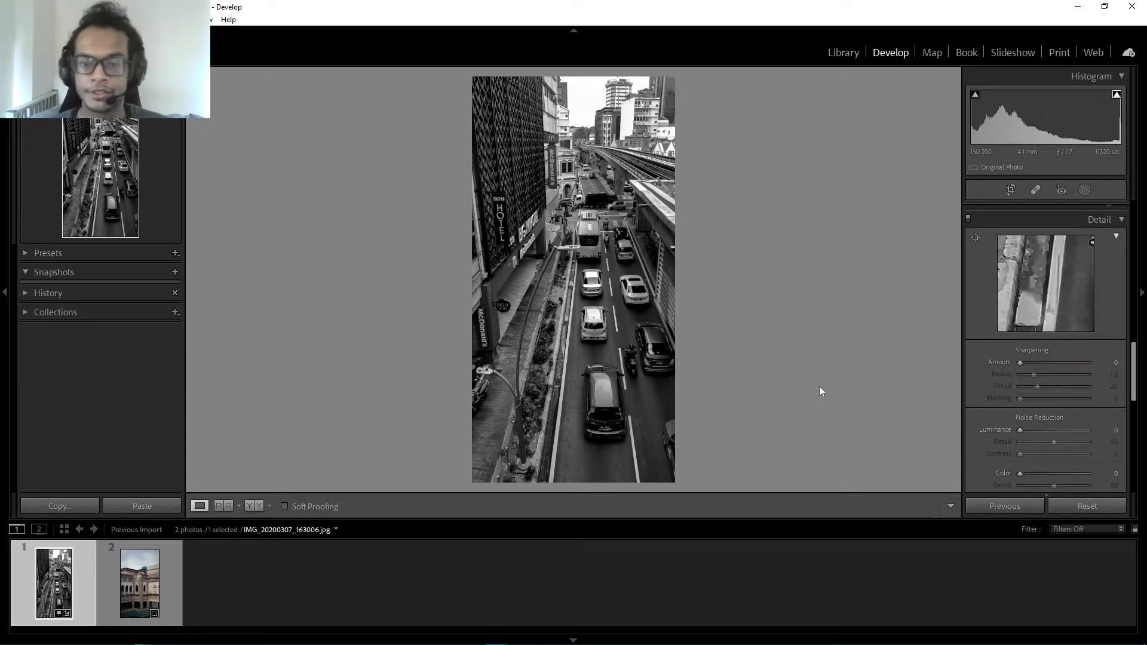
Compare the street photo's edit in the color treatment and return it to black and white
{"action": "scroll", "coordinate": [1005, 371], "scroll_direction": "up", "scroll_amount": 4}
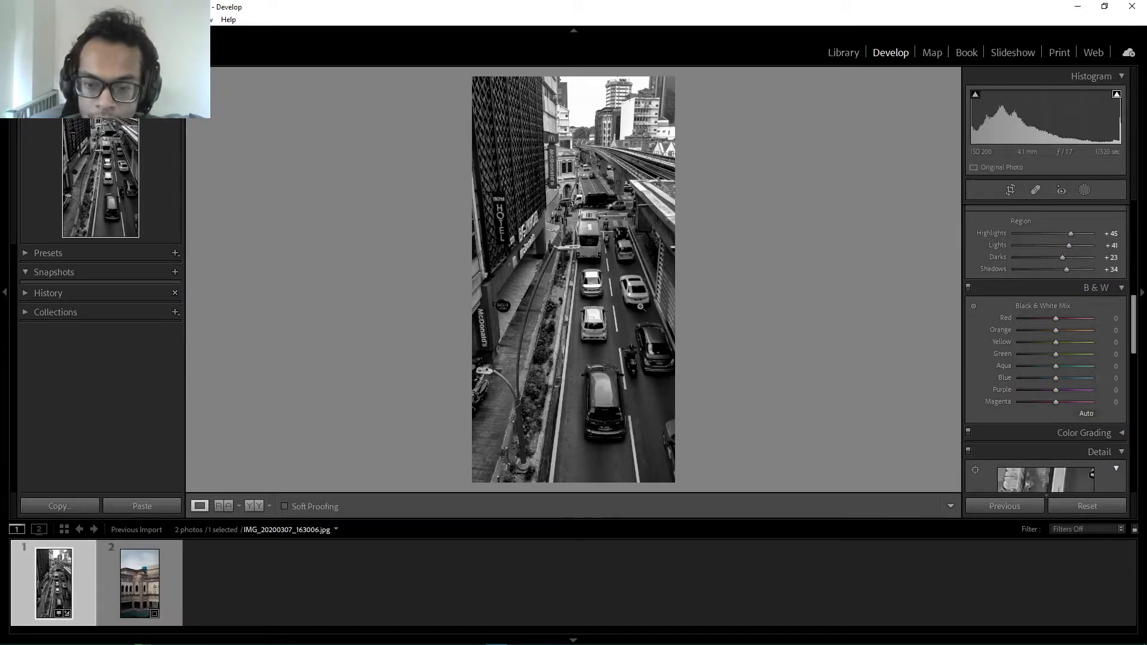
{"action": "scroll", "coordinate": [988, 284], "scroll_direction": "up", "scroll_amount": 6}
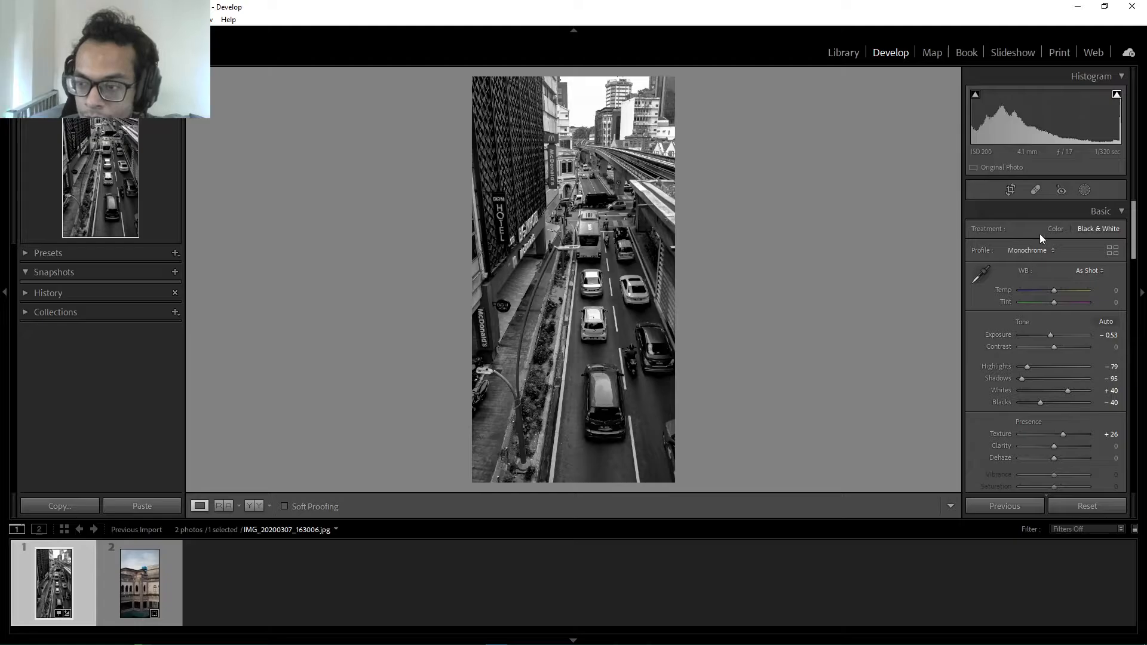
{"action": "left_click", "coordinate": [1053, 227]}
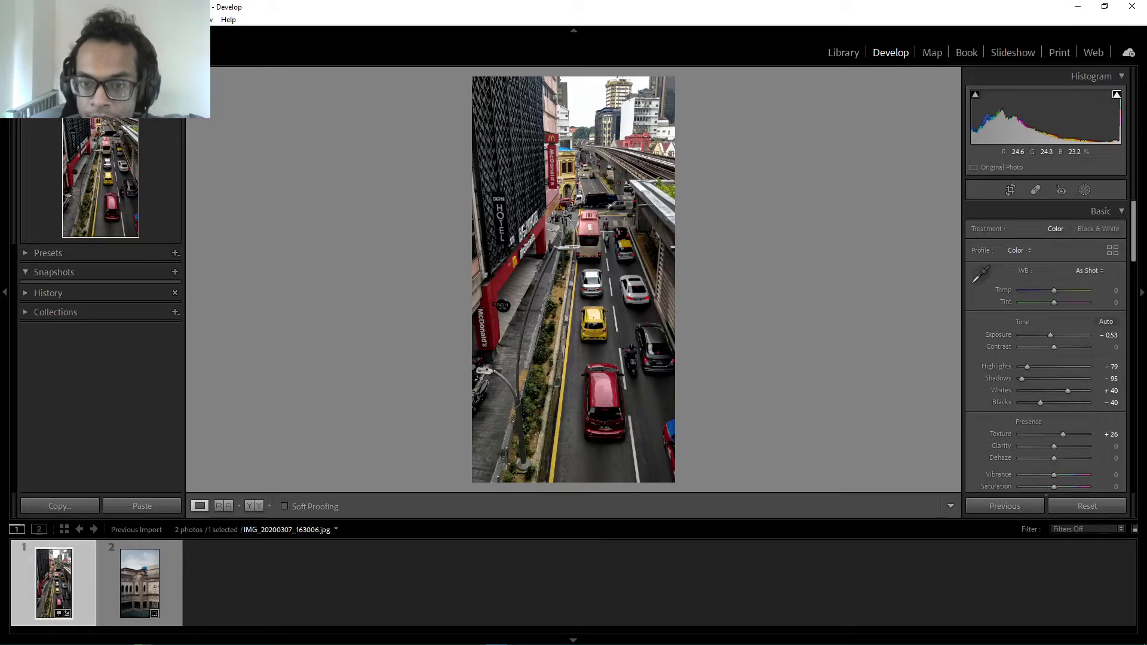
{"action": "left_click", "coordinate": [1084, 227]}
Set the Black & White Mix to Red −52, Orange +63, Green +42, Aqua −100 and Blue −100
{"action": "scroll", "coordinate": [1024, 395], "scroll_direction": "down", "scroll_amount": 3}
{"action": "scroll", "coordinate": [1024, 396], "scroll_direction": "down", "scroll_amount": 6}
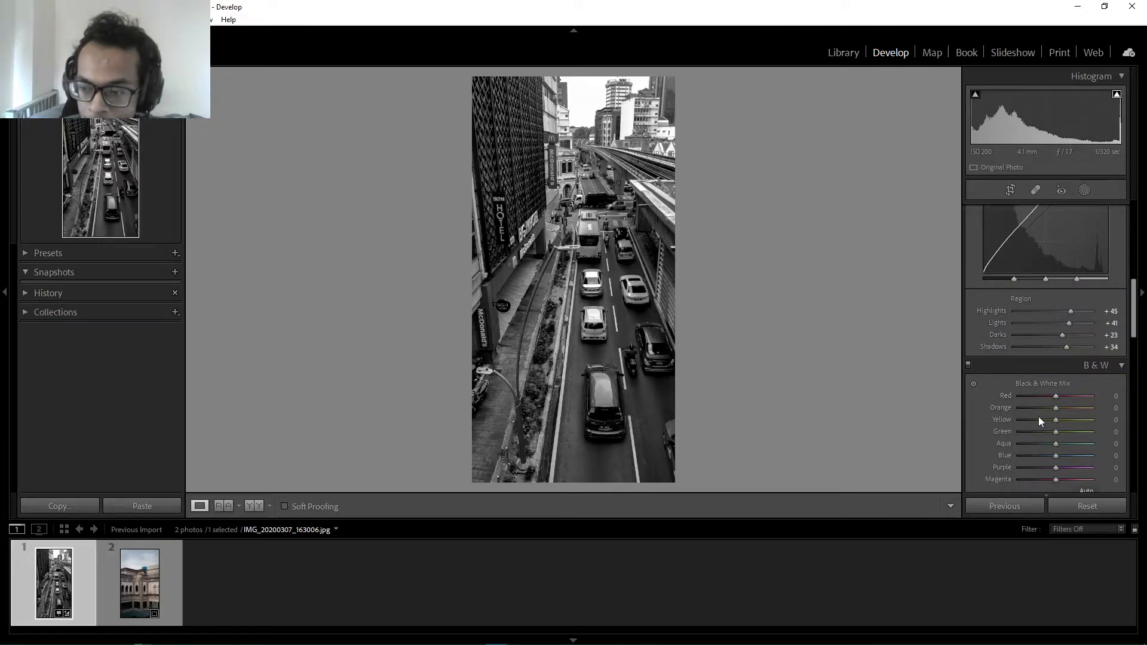
{"action": "left_click_drag", "start_coordinate": [1055, 396], "coordinate": [1095, 404]}
{"action": "double_click", "coordinate": [1089, 400]}
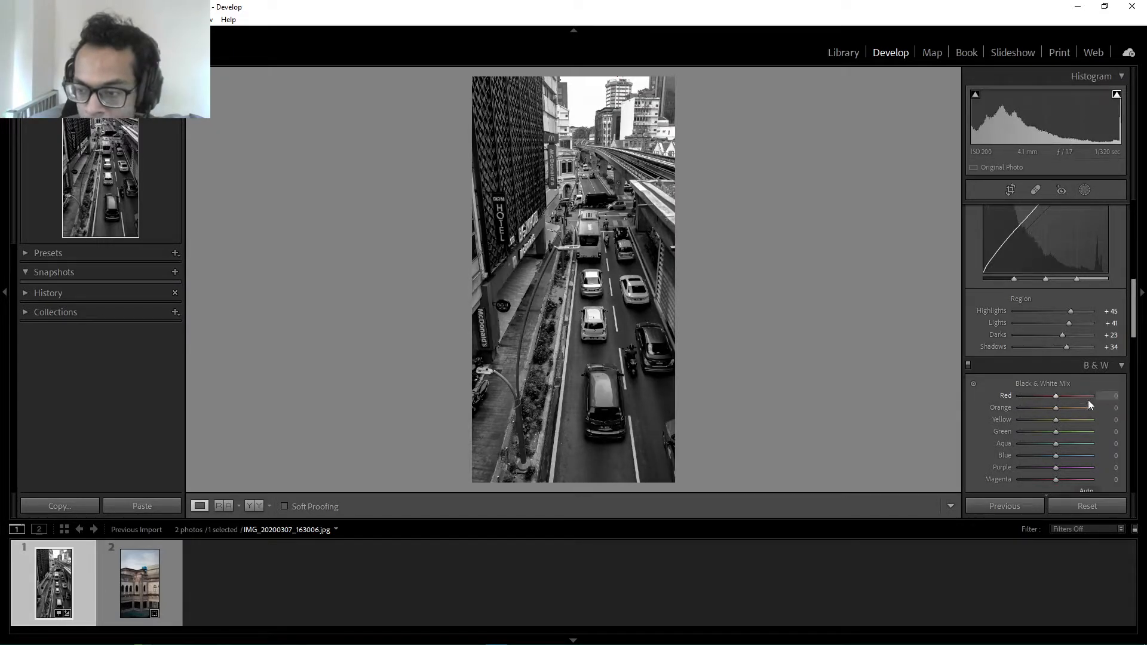
{"action": "left_click_drag", "start_coordinate": [1055, 398], "coordinate": [1078, 407]}
{"action": "left_click_drag", "start_coordinate": [1056, 431], "coordinate": [1074, 433]}
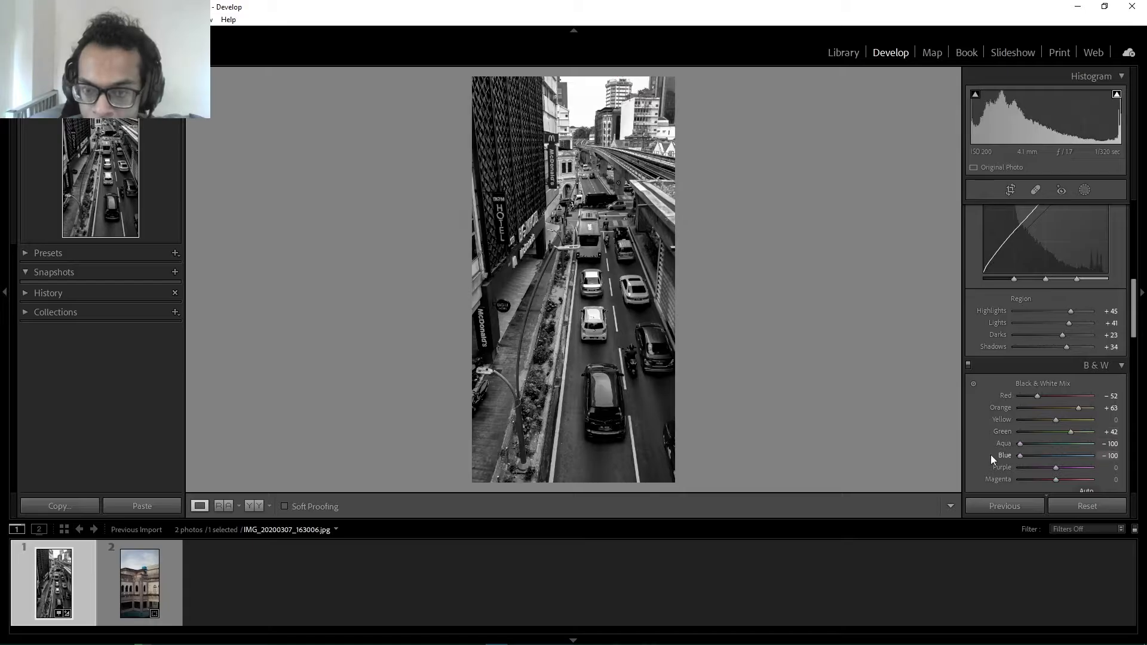
Set the post-crop vignette amount to −19 and crop a strip off the street photo's upper and left edges
{"action": "scroll", "coordinate": [1010, 454], "scroll_direction": "down", "scroll_amount": 10}
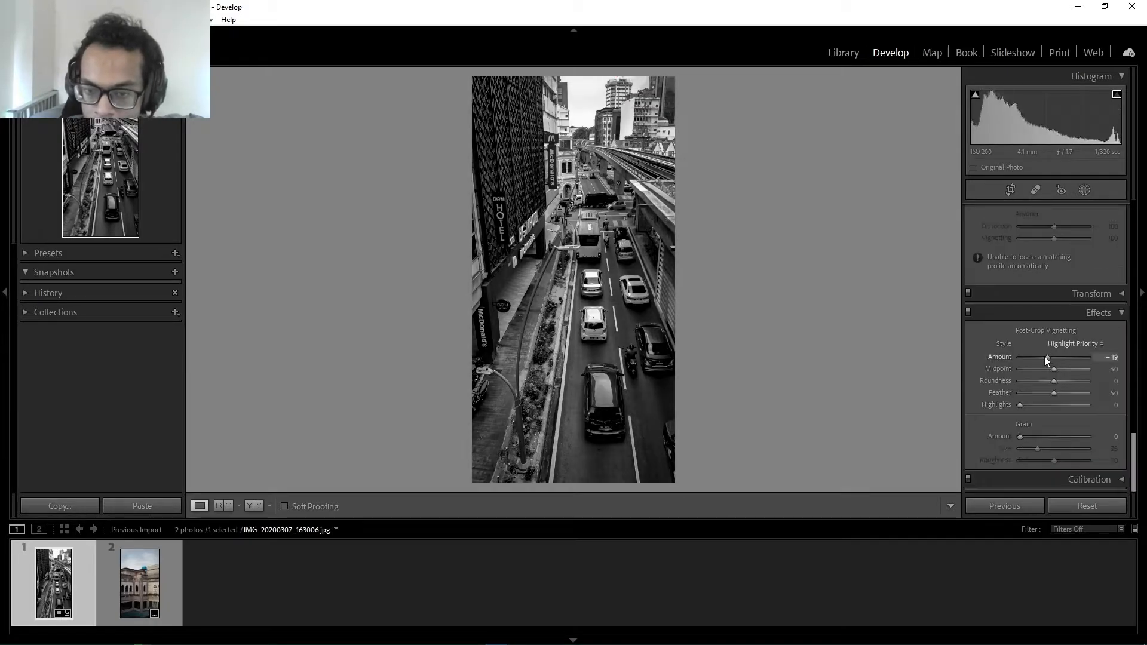
{"action": "left_click", "coordinate": [1011, 190]}
{"action": "left_click_drag", "start_coordinate": [471, 77], "coordinate": [482, 90]}
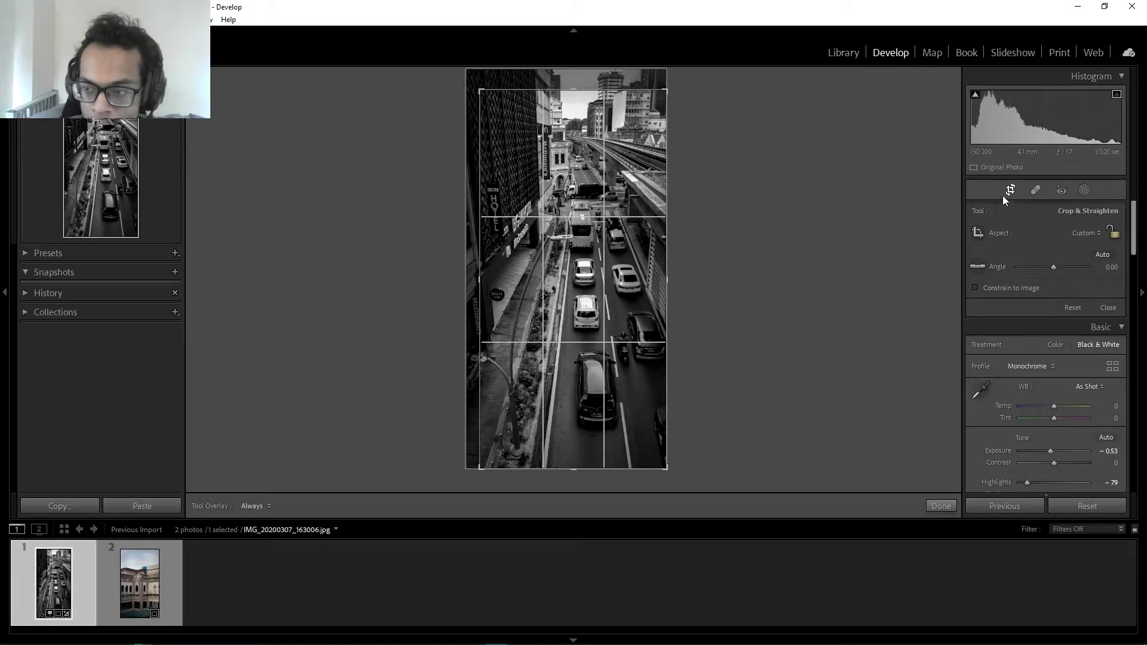
{"action": "left_click", "coordinate": [1011, 190]}
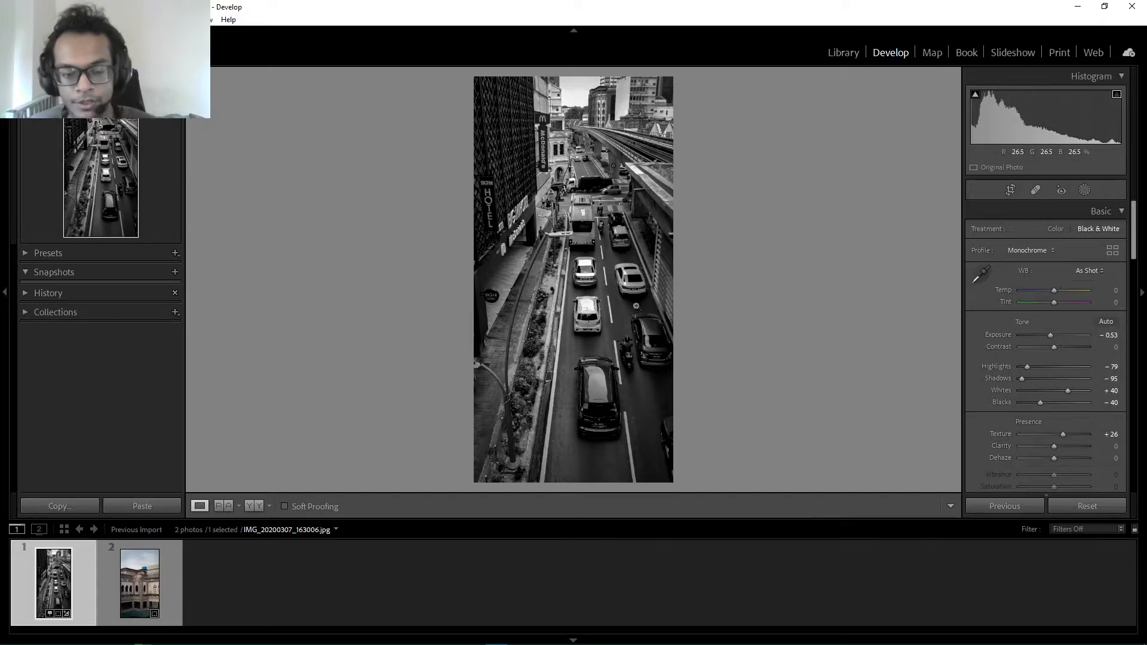
Compare the street photo side by side before and after the edit, examining the vehicles up close
{"action": "left_click", "coordinate": [259, 507]}
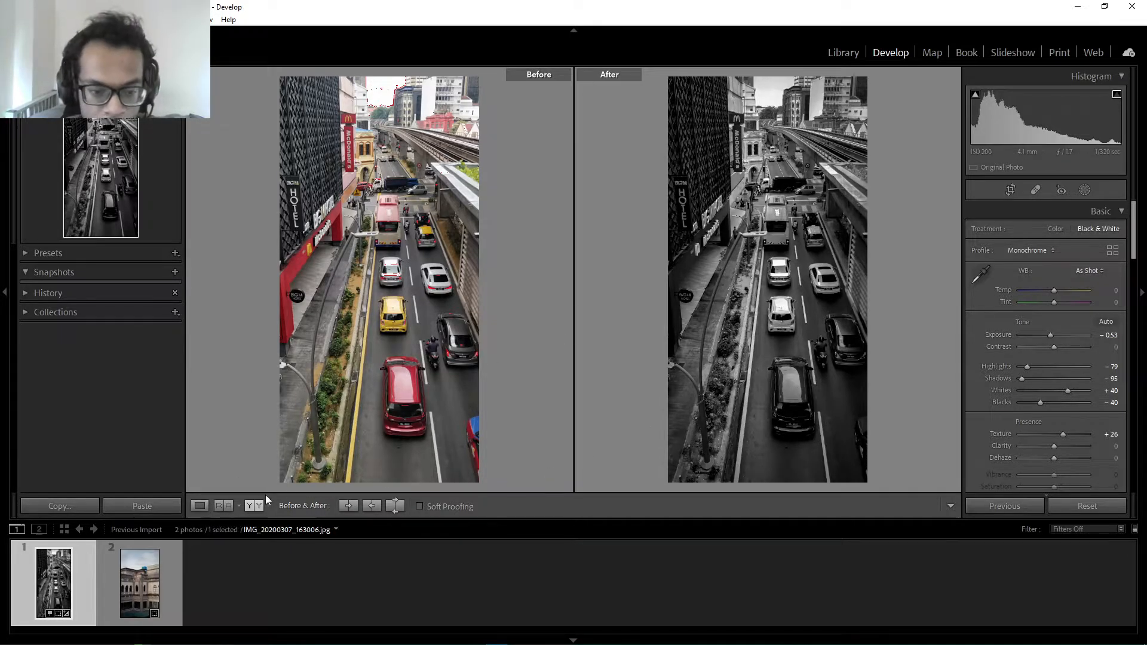
{"action": "left_click", "coordinate": [755, 326]}
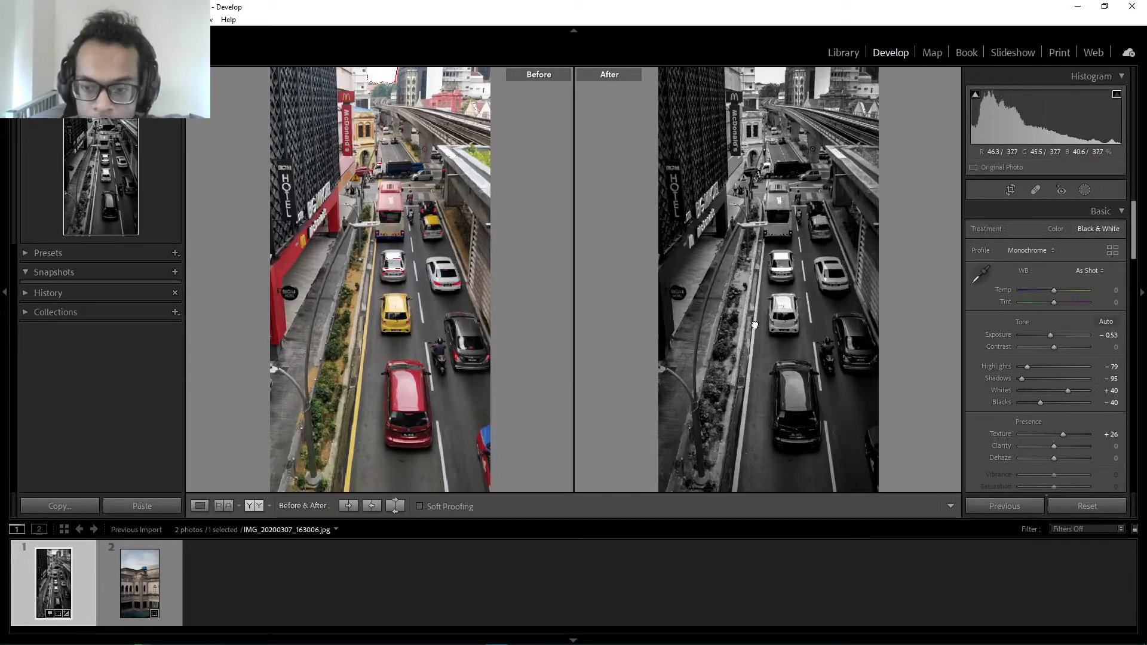
{"action": "left_click_drag", "start_coordinate": [852, 252], "coordinate": [590, 478]}
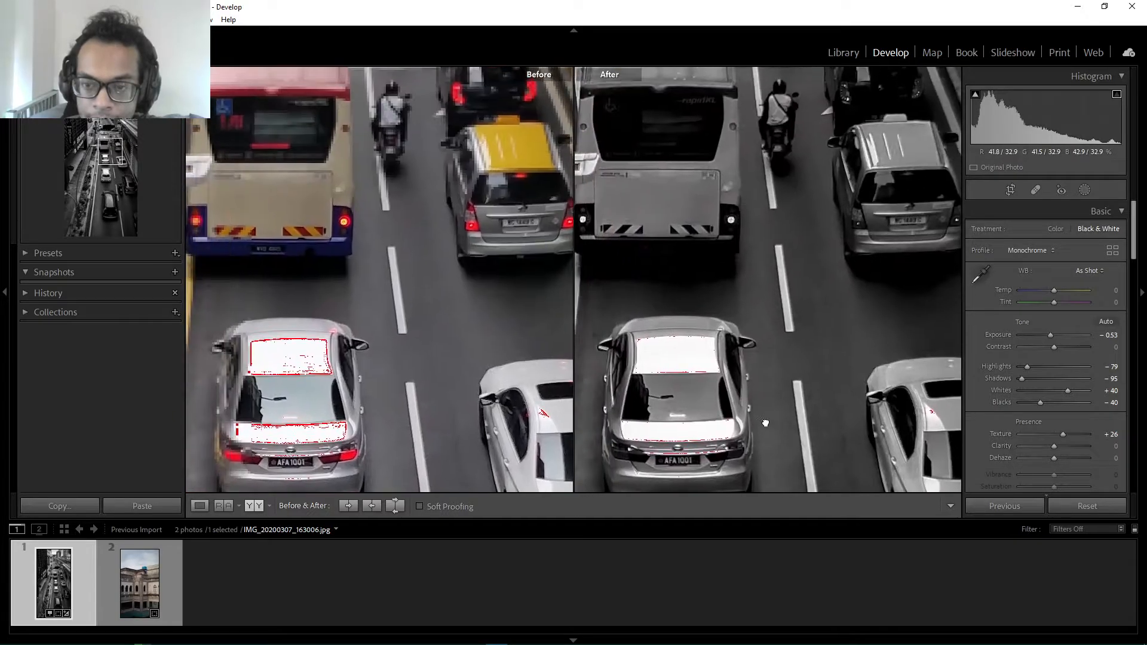
{"action": "left_click", "coordinate": [590, 479]}
Show the building photo DSC03418.ARW on its own and convert it to black and white
{"action": "left_click", "coordinate": [139, 582]}
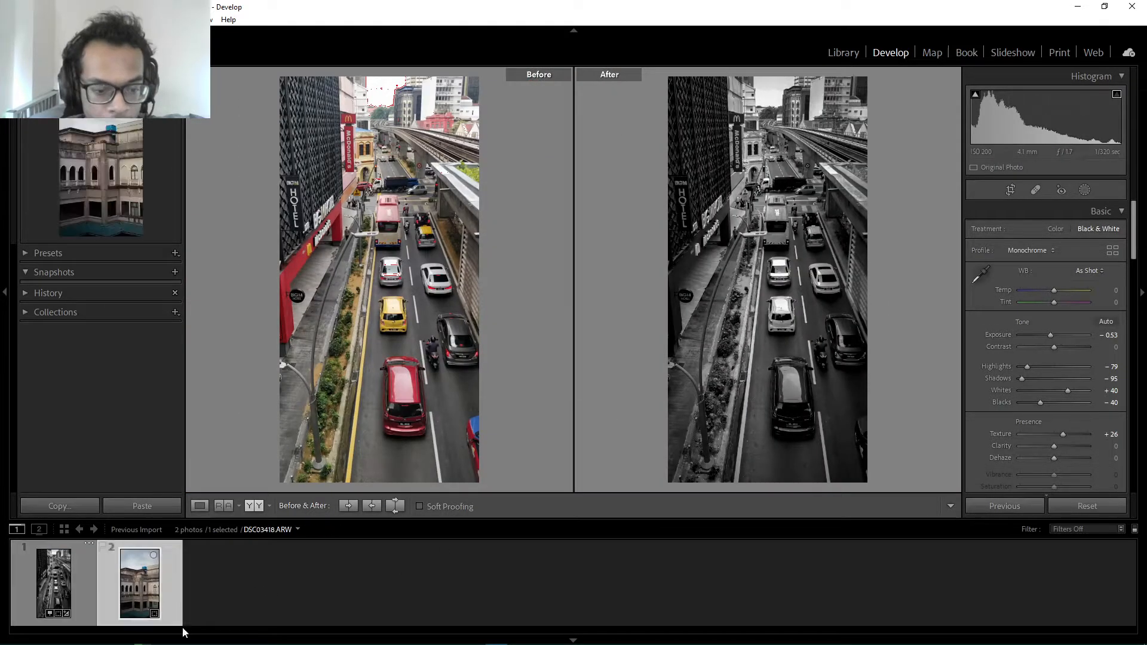
{"action": "left_click", "coordinate": [200, 506]}
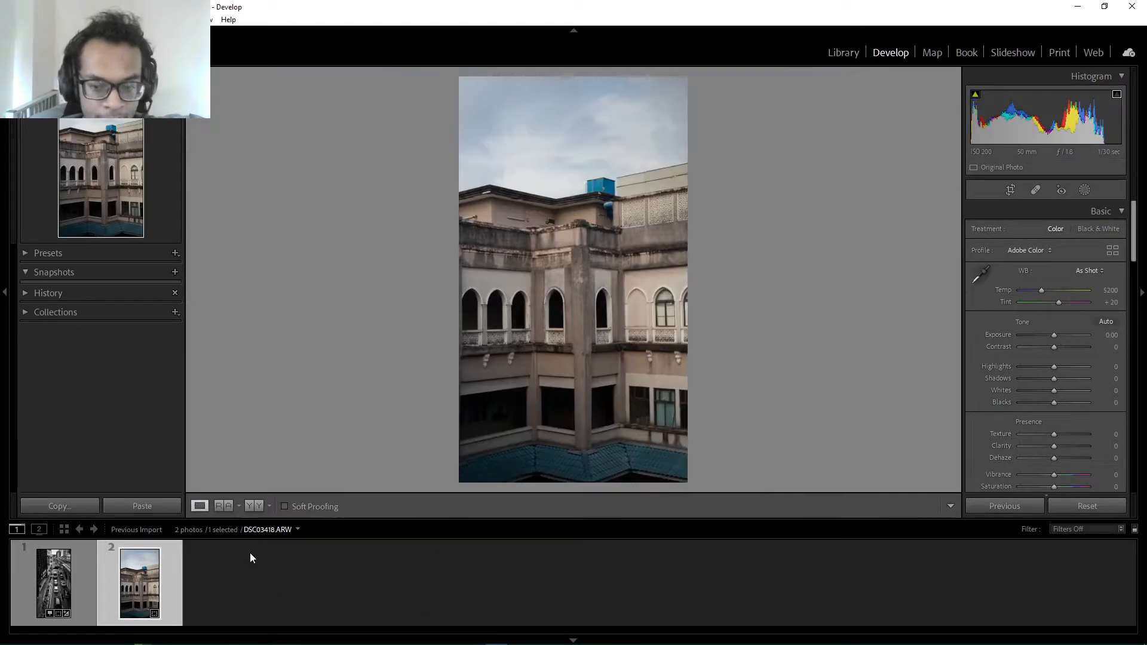
{"action": "left_click", "coordinate": [1094, 230]}
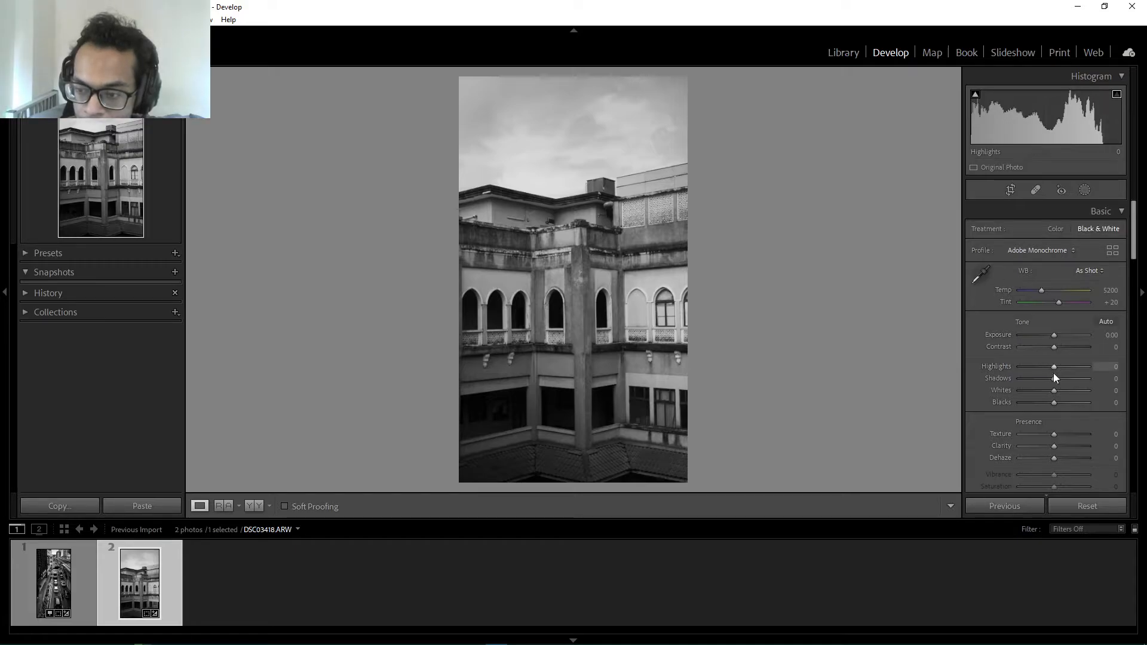
Set the building photo's Exposure to +0.18, Contrast +44, Highlights −51, Shadows +58, Whites −19 and Blacks +21
{"action": "mouse_move", "coordinate": [1055, 378]}
{"action": "left_mouse_down"}
{"action": "mouse_move", "coordinate": [1075, 378]}
{"action": "mouse_move", "coordinate": [1036, 367]}
{"action": "left_mouse_up"}
{"action": "left_click_drag", "start_coordinate": [1054, 347], "coordinate": [1072, 347]}
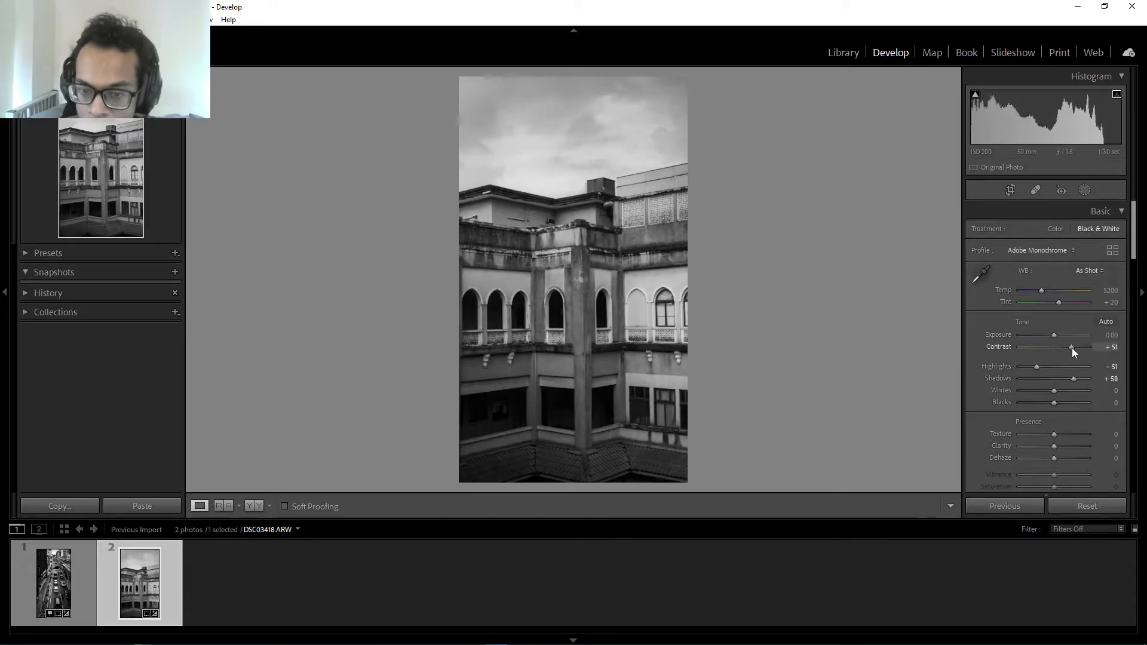
{"action": "left_click_drag", "start_coordinate": [1054, 391], "coordinate": [1060, 390]}
{"action": "left_click_drag", "start_coordinate": [1054, 403], "coordinate": [1048, 391]}
{"action": "left_click_drag", "start_coordinate": [1054, 335], "coordinate": [1055, 335]}
Raise the building photo's tone curve, set Texture to +11 and Temp to 4719, and check the color treatment before restoring black and white
{"action": "scroll", "coordinate": [1054, 371], "scroll_direction": "down", "scroll_amount": 2}
{"action": "left_click_drag", "start_coordinate": [1054, 356], "coordinate": [1076, 389]}
{"action": "scroll", "coordinate": [1054, 370], "scroll_direction": "down", "scroll_amount": 5}
{"action": "left_click_drag", "start_coordinate": [1053, 401], "coordinate": [1062, 414]}
{"action": "scroll", "coordinate": [1081, 289], "scroll_direction": "up", "scroll_amount": 7}
{"action": "left_click", "coordinate": [1056, 229]}
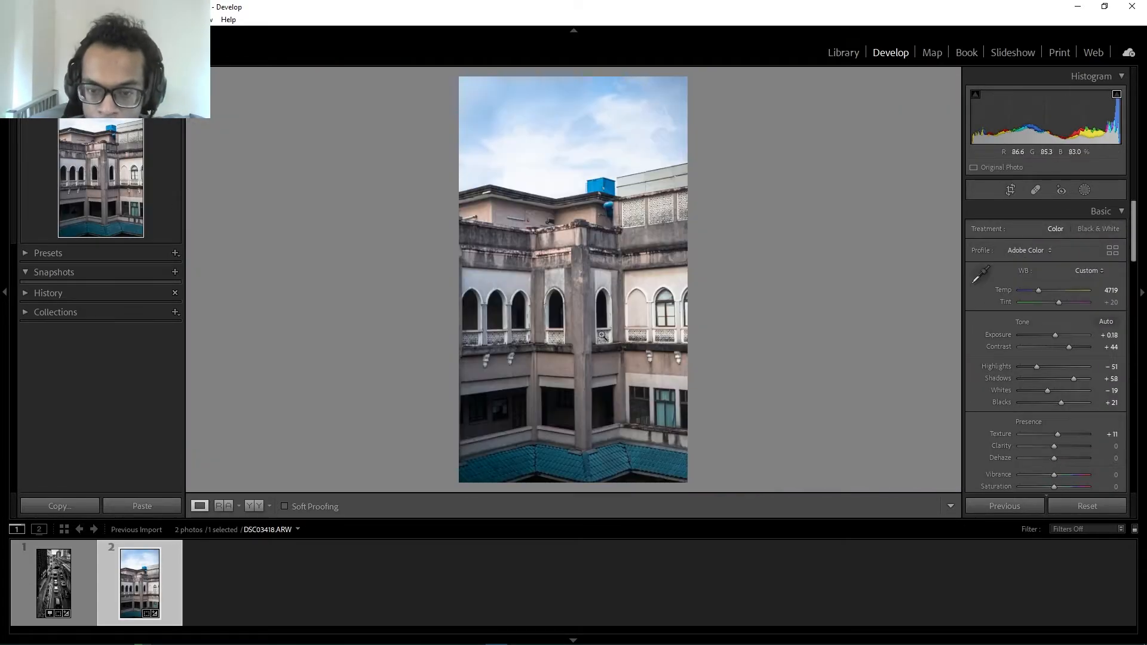
{"action": "left_click", "coordinate": [1098, 229]}
Lower the blue-range channels in the Black & White Mix to darken the sky, and check the building's windows up close
{"action": "scroll", "coordinate": [1056, 374], "scroll_direction": "down", "scroll_amount": 10}
{"action": "left_click_drag", "start_coordinate": [1055, 378], "coordinate": [1020, 354]}
{"action": "mouse_move", "coordinate": [1056, 343]}
{"action": "left_mouse_down"}
{"action": "mouse_move", "coordinate": [1020, 343]}
{"action": "mouse_move", "coordinate": [1036, 332]}
{"action": "left_mouse_up"}
{"action": "left_click", "coordinate": [1011, 190]}
{"action": "key", "text": "Return"}
{"action": "left_click_drag", "start_coordinate": [1056, 263], "coordinate": [1019, 249]}
{"action": "scroll", "coordinate": [1054, 388], "scroll_direction": "down", "scroll_amount": 5}
{"action": "left_click", "coordinate": [658, 320]}
{"action": "left_click", "coordinate": [658, 320]}
Set the building photo's post-crop vignette amount to −5 and its grain amount to 20
{"action": "scroll", "coordinate": [1042, 299], "scroll_direction": "down", "scroll_amount": 5}
{"action": "scroll", "coordinate": [1056, 338], "scroll_direction": "down", "scroll_amount": 6}
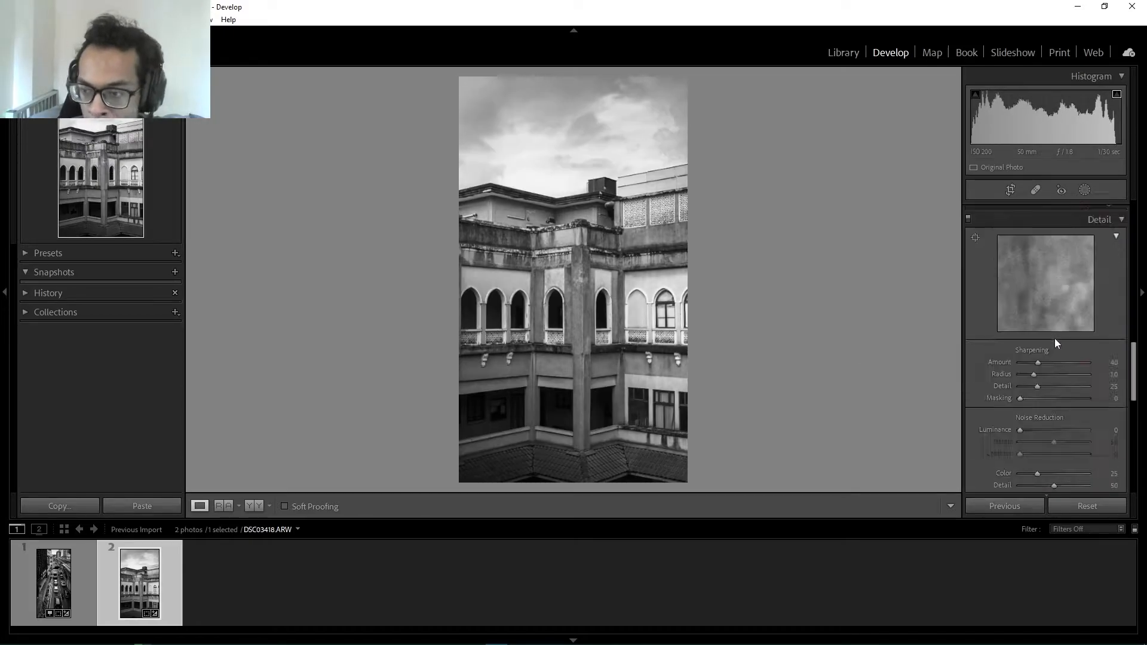
{"action": "left_click", "coordinate": [978, 332]}
{"action": "left_click", "coordinate": [978, 332]}
{"action": "scroll", "coordinate": [1016, 401], "scroll_direction": "down", "scroll_amount": 3}
{"action": "left_click_drag", "start_coordinate": [1054, 418], "coordinate": [1036, 436]}
{"action": "scroll", "coordinate": [1046, 418], "scroll_direction": "down", "scroll_amount": 1}
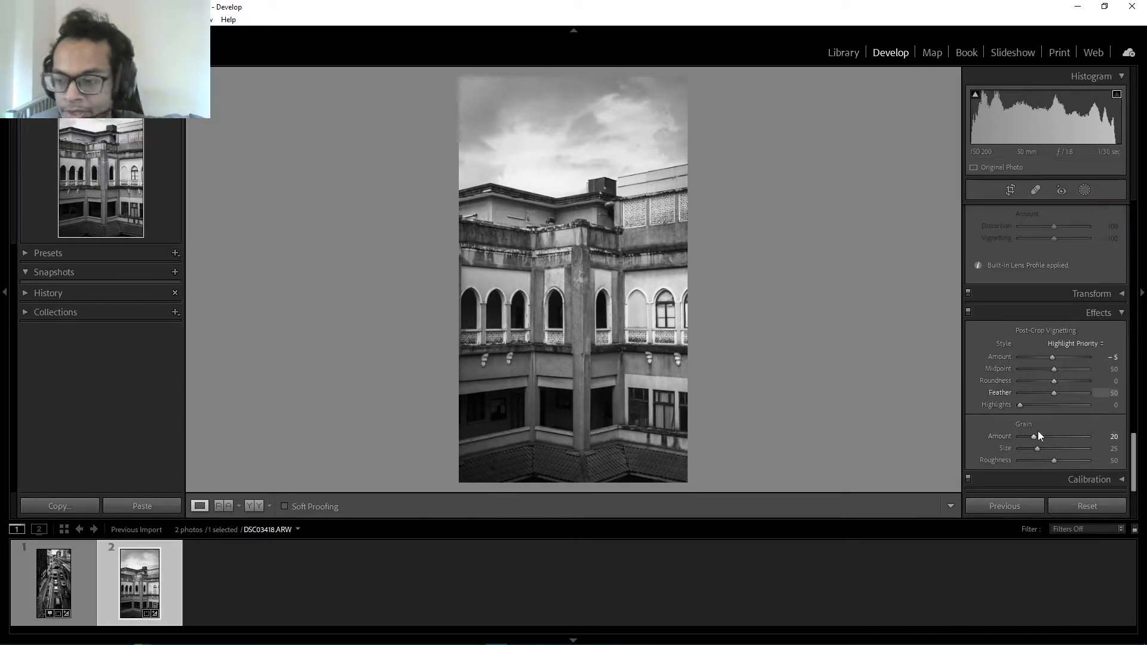
Set the building photo's color temperature to 4018 and compare it side by side with the original
{"action": "scroll", "coordinate": [1040, 425], "scroll_direction": "up", "scroll_amount": 15}
{"action": "left_click_drag", "start_coordinate": [1040, 291], "coordinate": [1033, 292]}
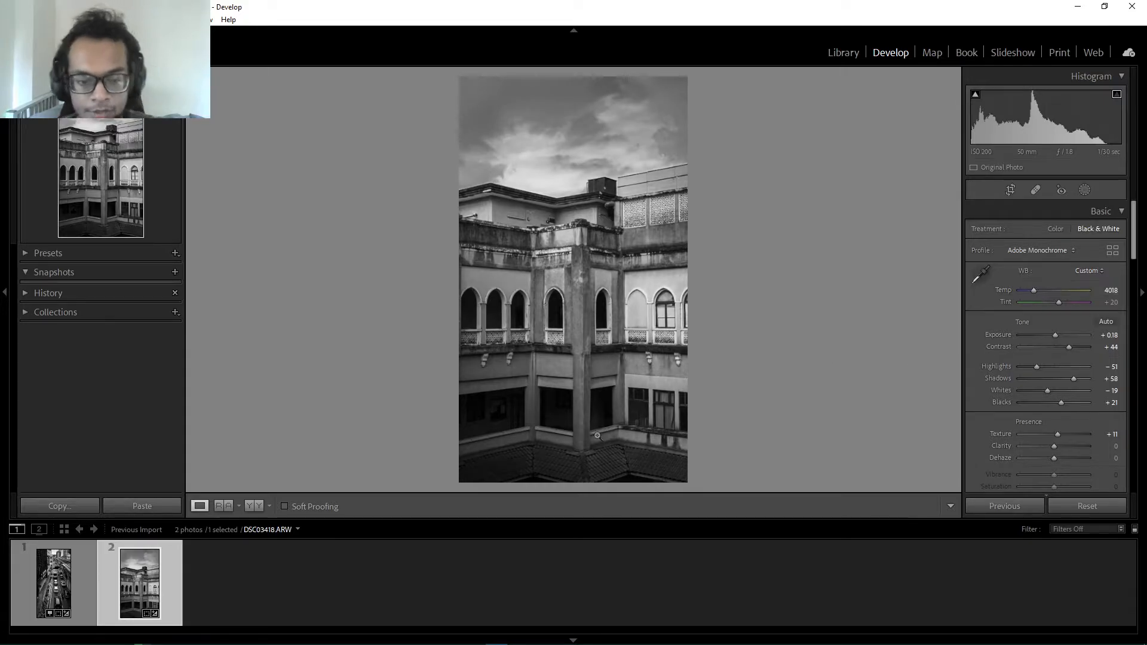
{"action": "left_click", "coordinate": [251, 507]}
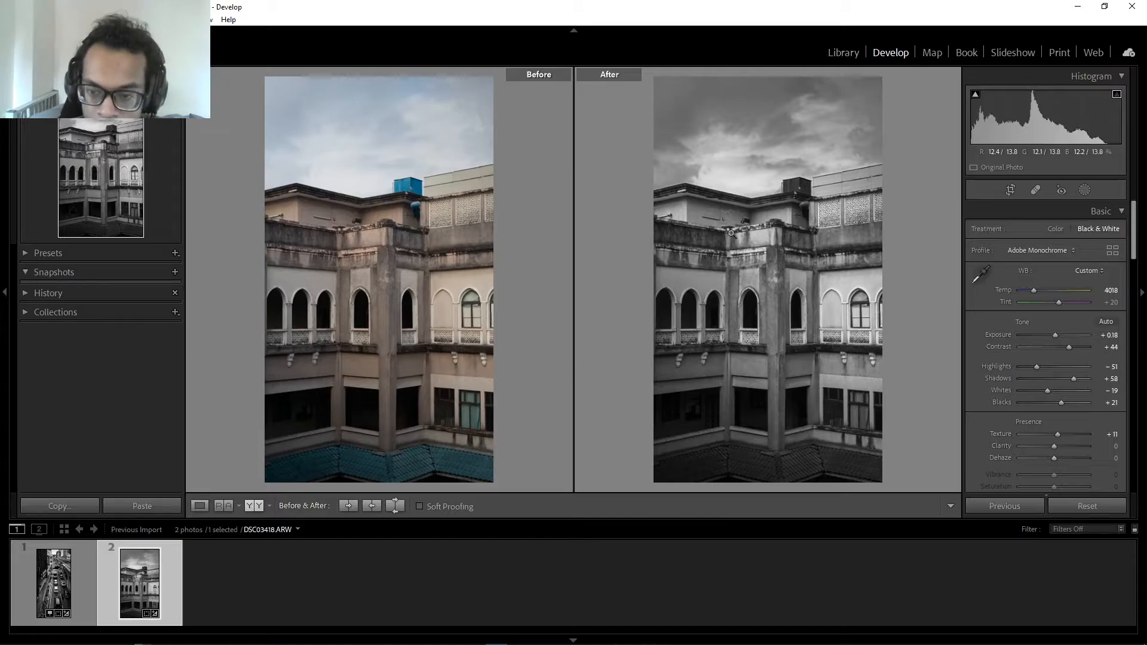
{"action": "left_click", "coordinate": [203, 505]}
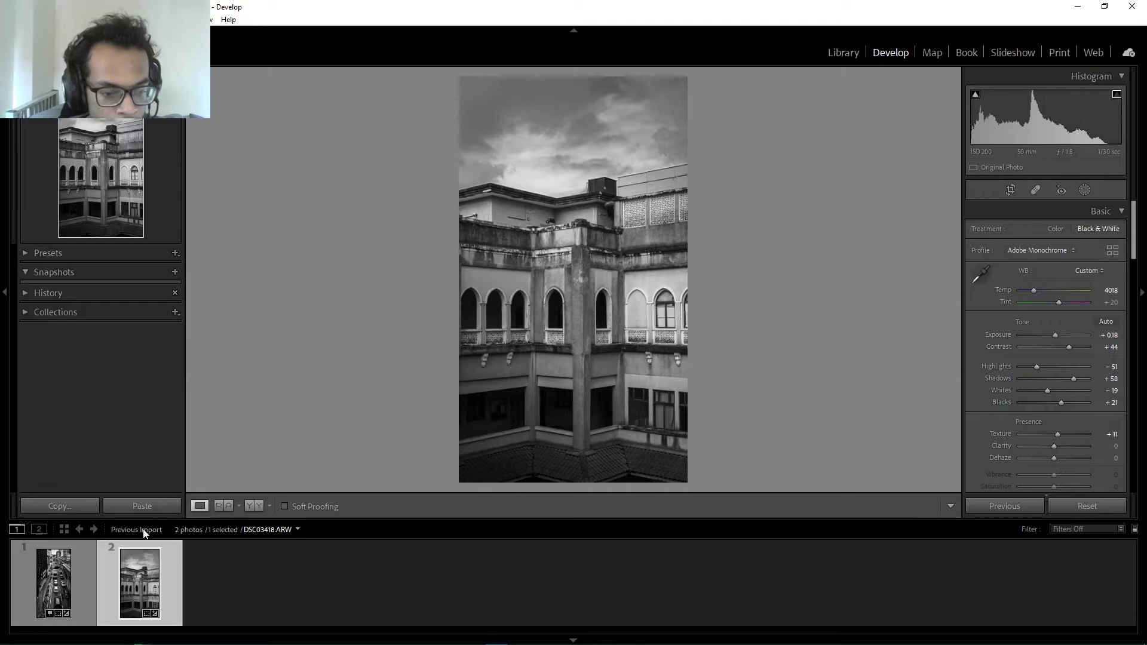
Open DSC04920.JPG from all photographs and crop it tighter around the clapping man in the audience
{"action": "left_click", "coordinate": [64, 530]}
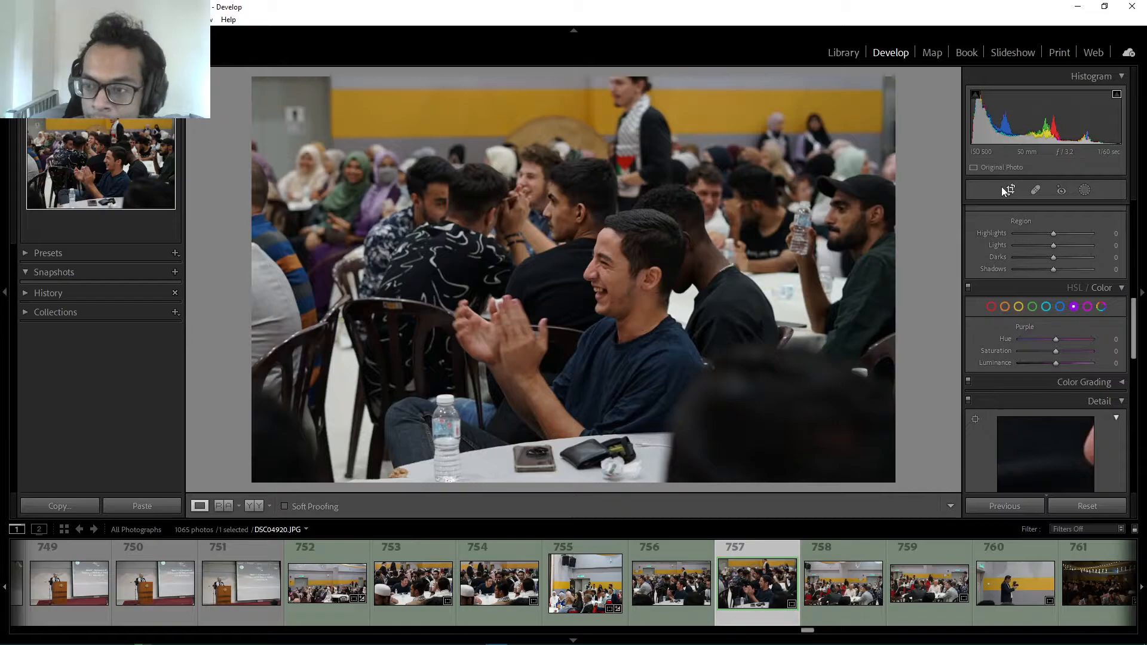
{"action": "left_click", "coordinate": [1008, 190]}
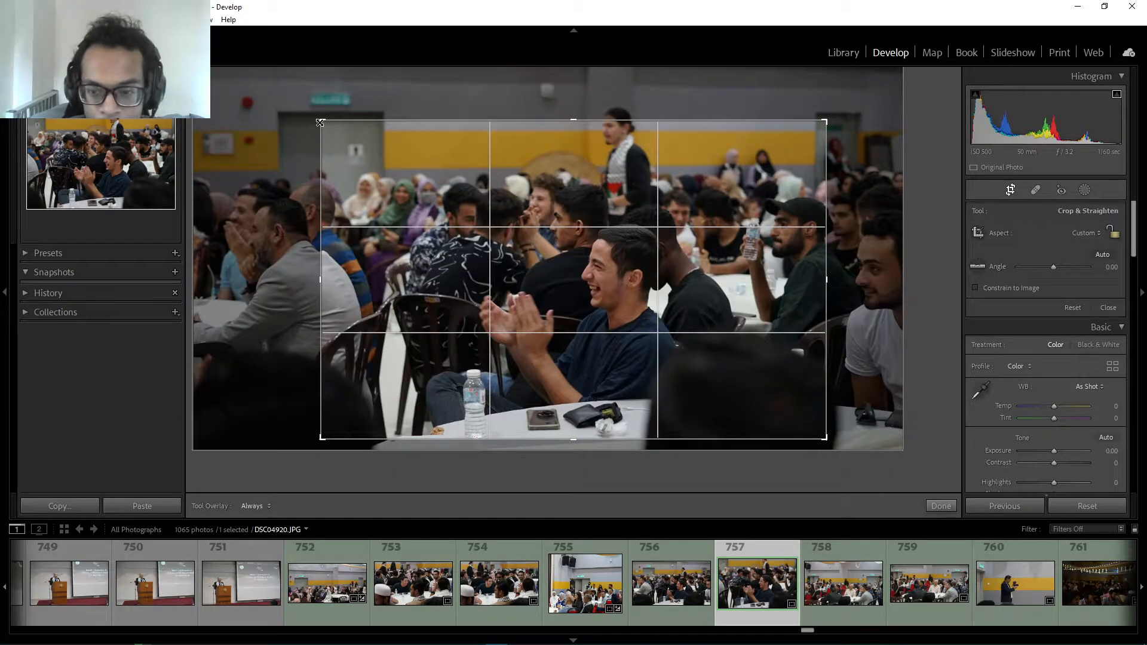
{"action": "left_click_drag", "start_coordinate": [320, 122], "coordinate": [330, 128]}
{"action": "mouse_move", "coordinate": [449, 205]}
{"action": "left_mouse_down"}
{"action": "mouse_move", "coordinate": [460, 215]}
{"action": "mouse_move", "coordinate": [451, 222]}
{"action": "left_mouse_up"}
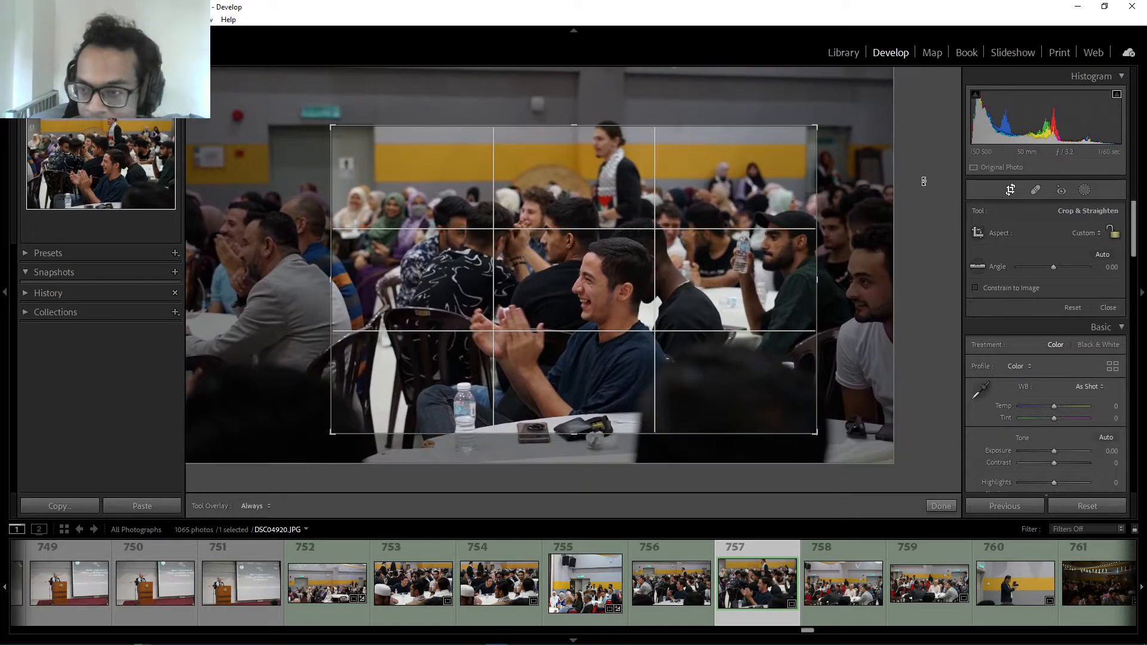
{"action": "left_click", "coordinate": [1011, 191]}
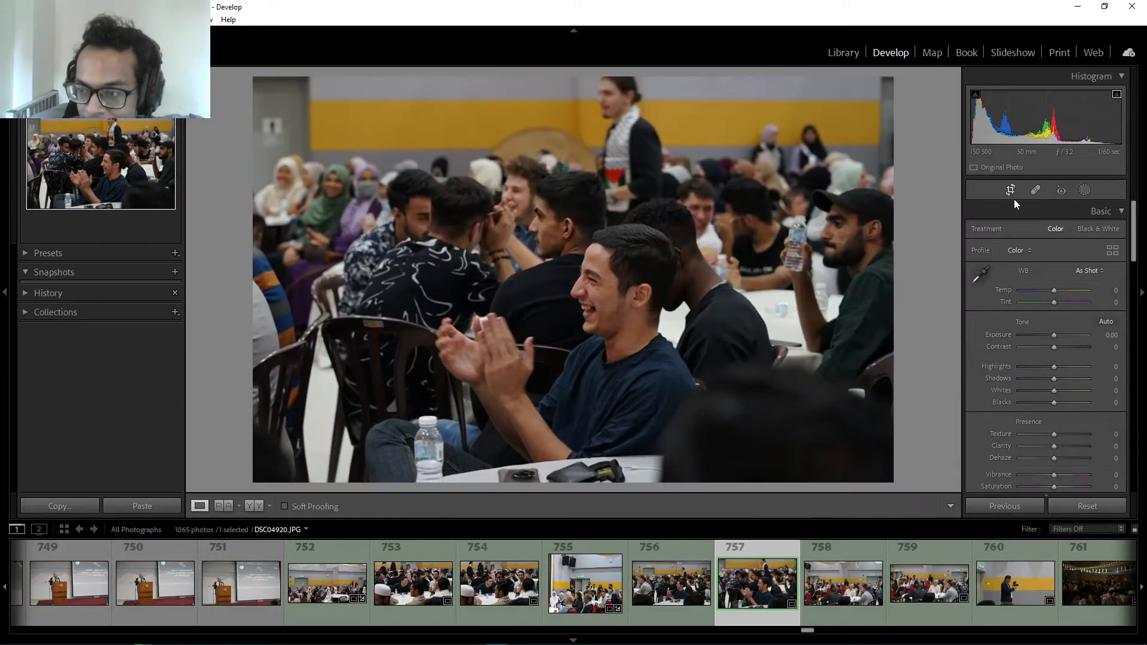
Convert the audience photo to black and white and set Exposure to +0.18, Contrast +54, Highlights +23 and Shadows +14
{"action": "left_click", "coordinate": [1084, 231]}
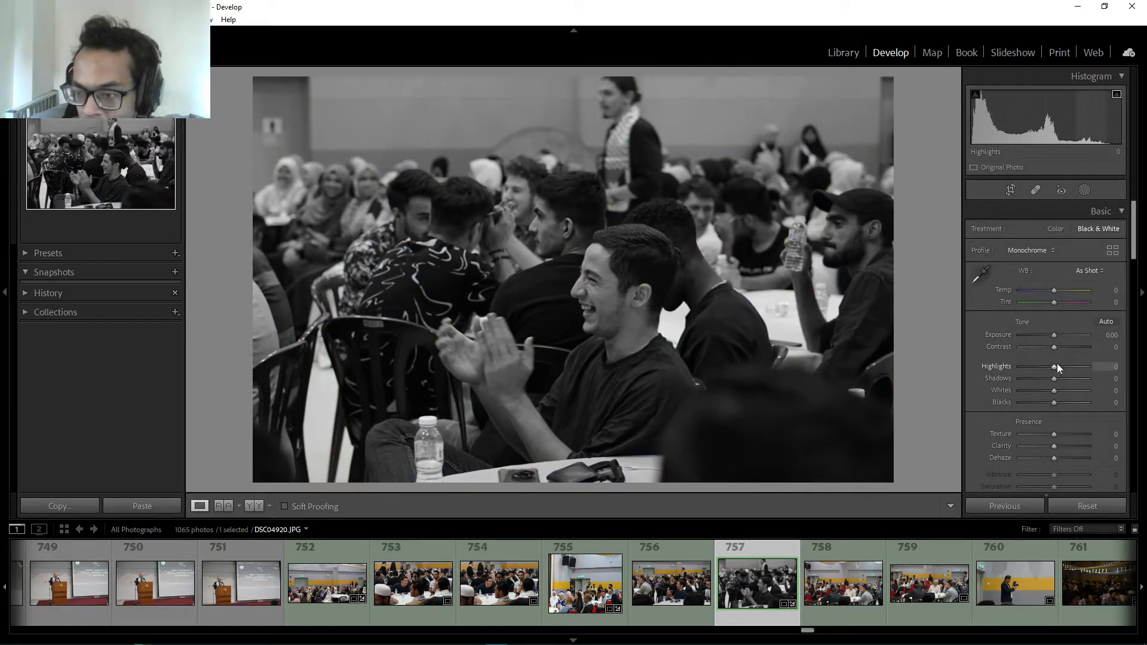
{"action": "mouse_move", "coordinate": [1054, 367]}
{"action": "left_mouse_down"}
{"action": "mouse_move", "coordinate": [1077, 368]}
{"action": "mouse_move", "coordinate": [1061, 378]}
{"action": "left_mouse_up"}
{"action": "left_click_drag", "start_coordinate": [1053, 334], "coordinate": [1072, 346]}
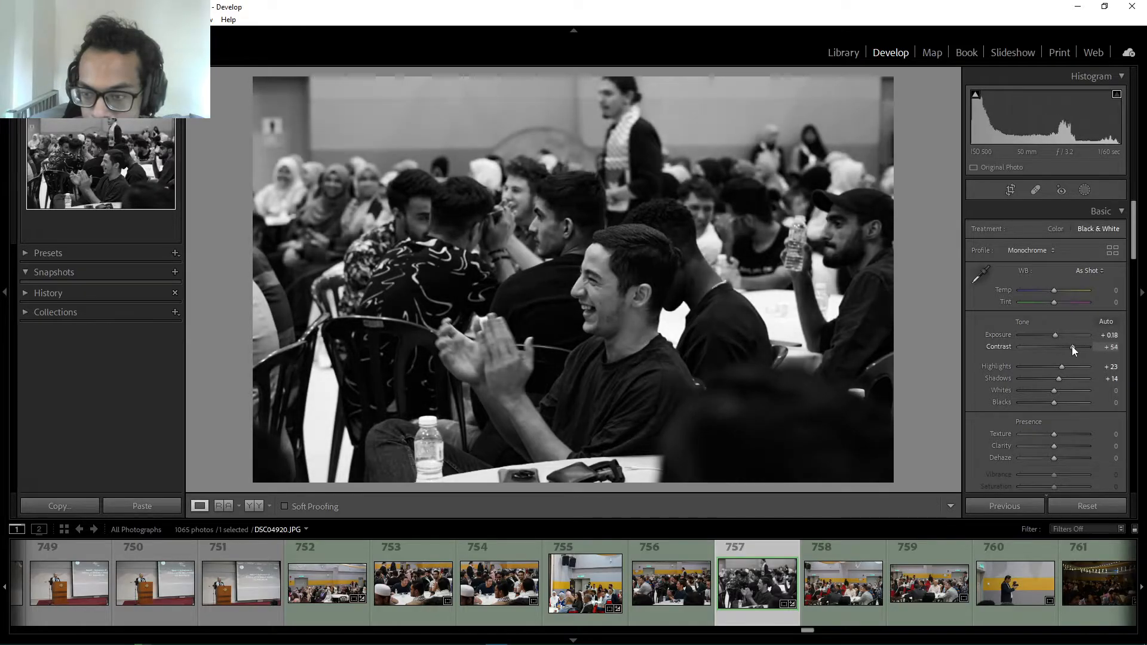
Set the audience photo's Whites to +26, Blacks to −9, Texture to +11 and Clarity to +7
{"action": "left_click_drag", "start_coordinate": [1057, 391], "coordinate": [1058, 443]}
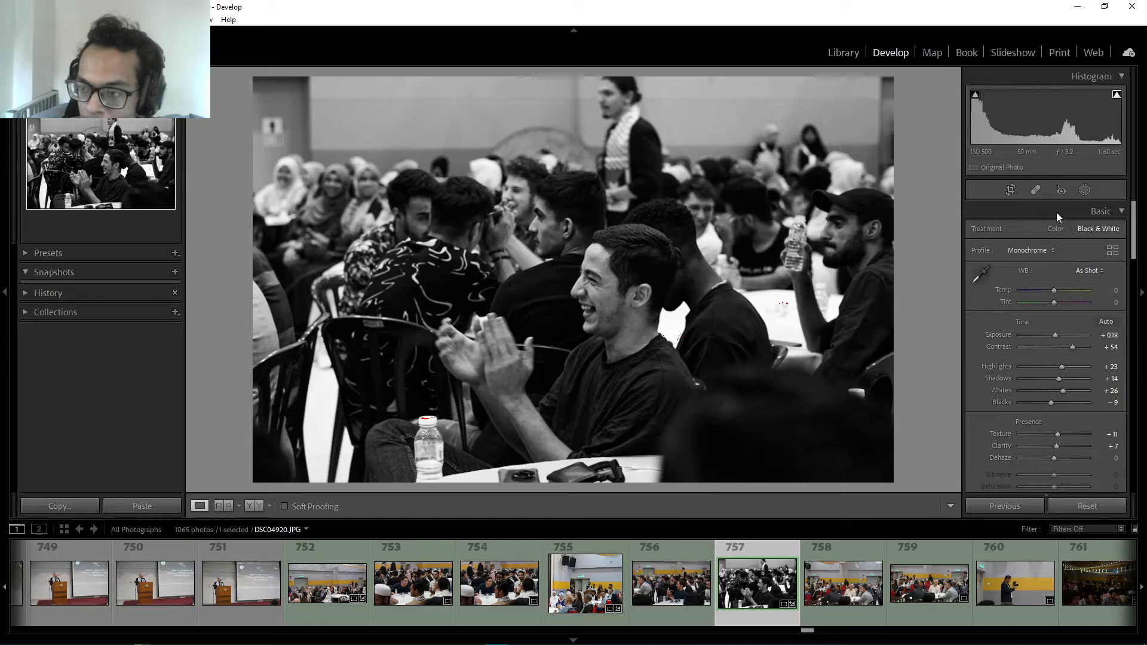
Open the masking tools for the audience photo and go through the masking introduction to its end
{"action": "left_click", "coordinate": [1085, 190]}
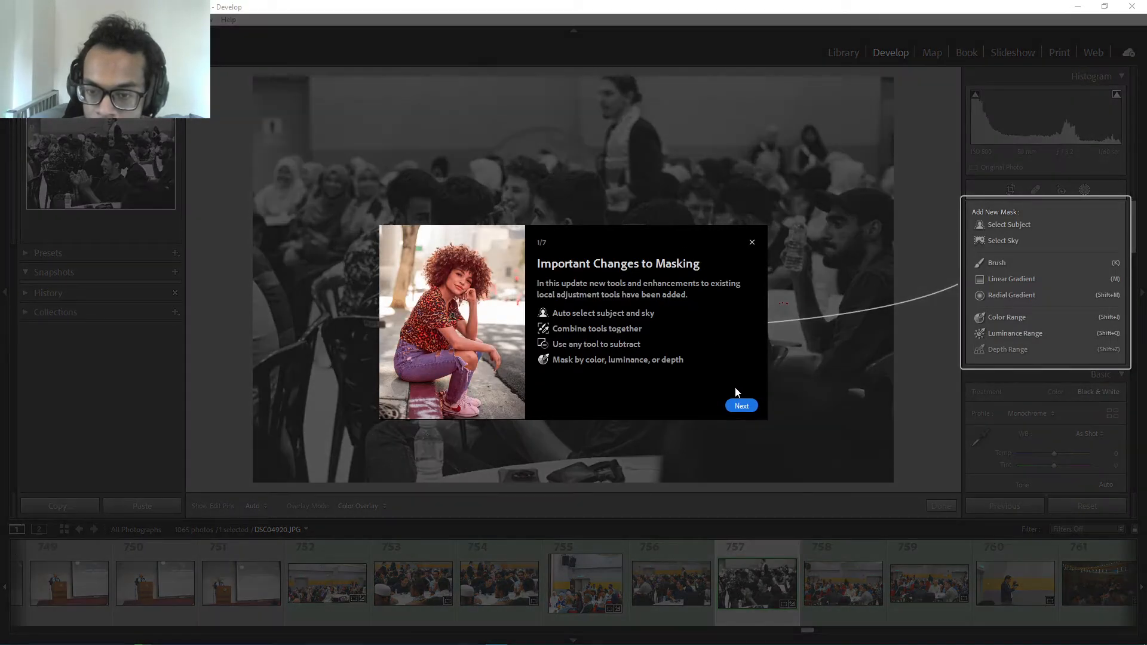
{"action": "left_click", "coordinate": [741, 406]}
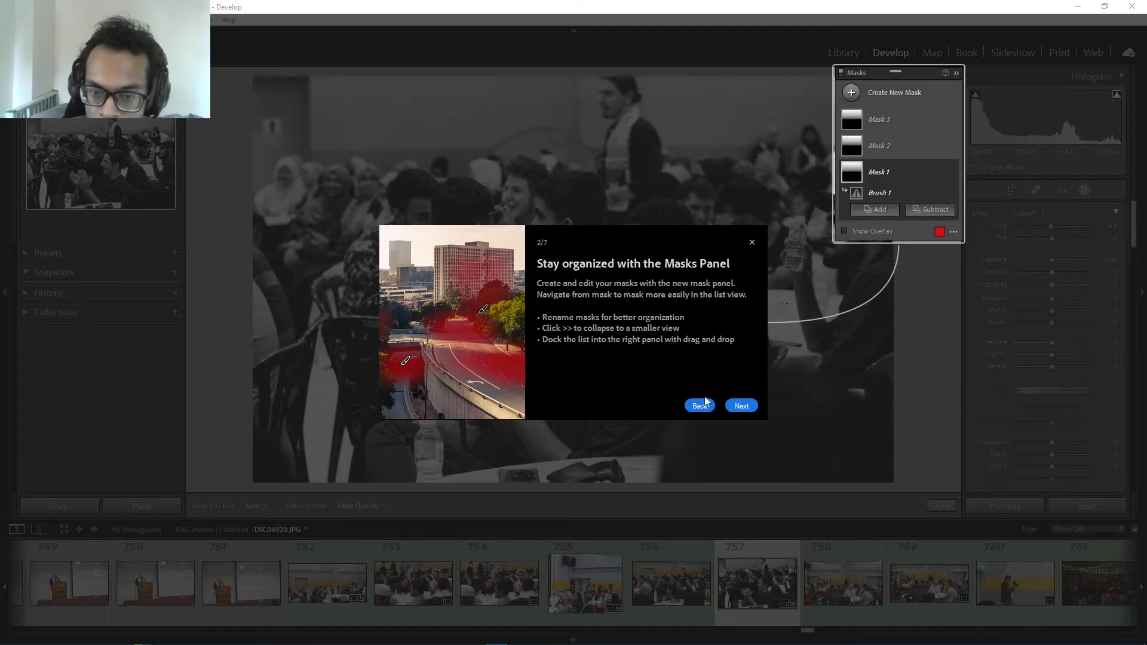
{"action": "left_click", "coordinate": [740, 406]}
{"action": "left_click", "coordinate": [735, 407]}
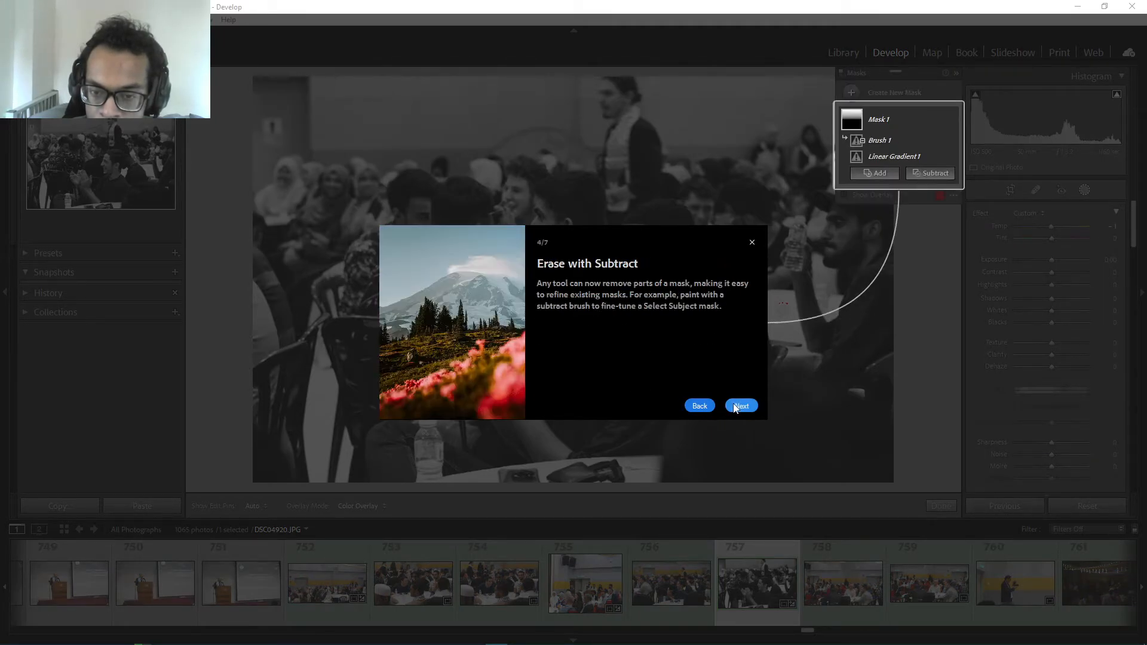
{"action": "left_click", "coordinate": [742, 407]}
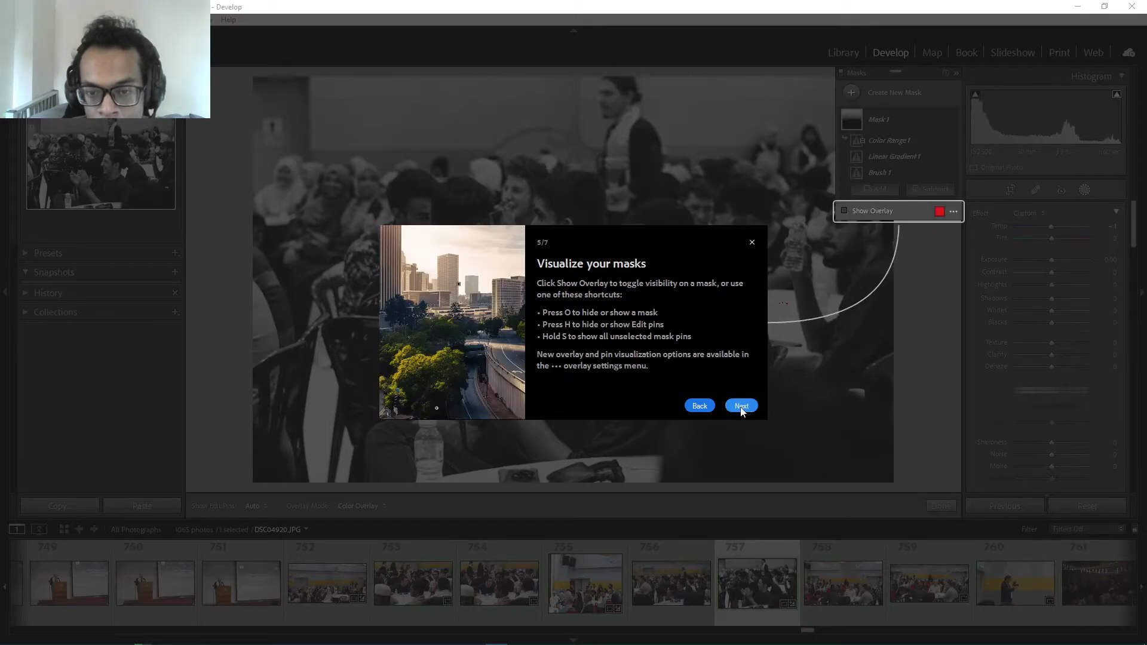
{"action": "left_click", "coordinate": [741, 407]}
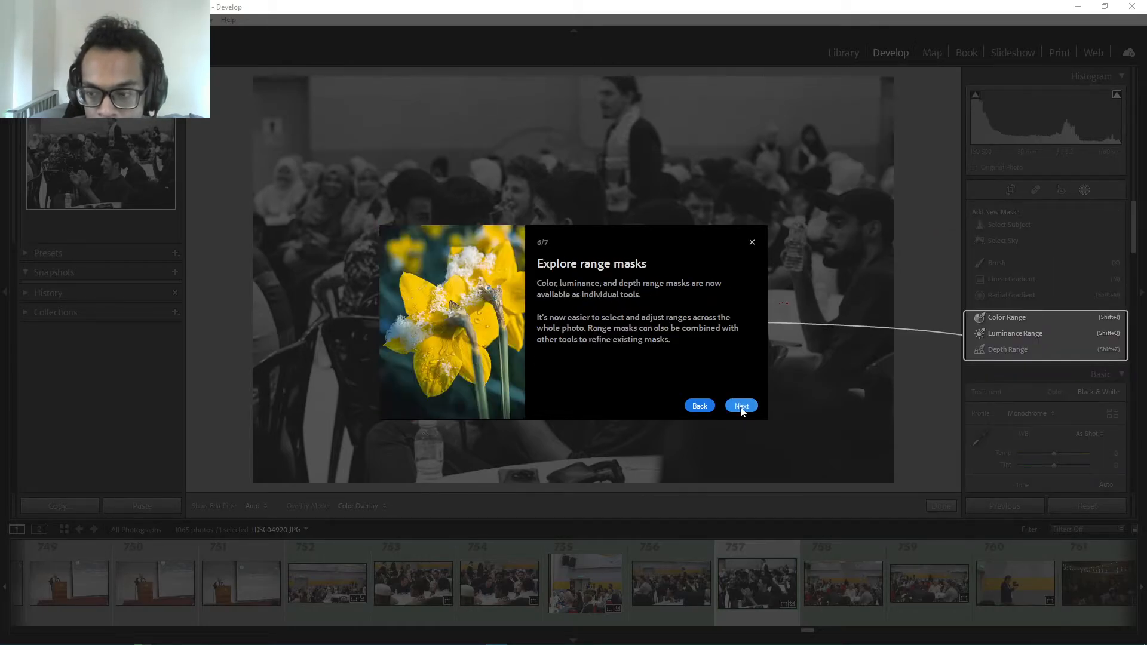
{"action": "left_click", "coordinate": [742, 407]}
{"action": "left_click", "coordinate": [741, 407]}
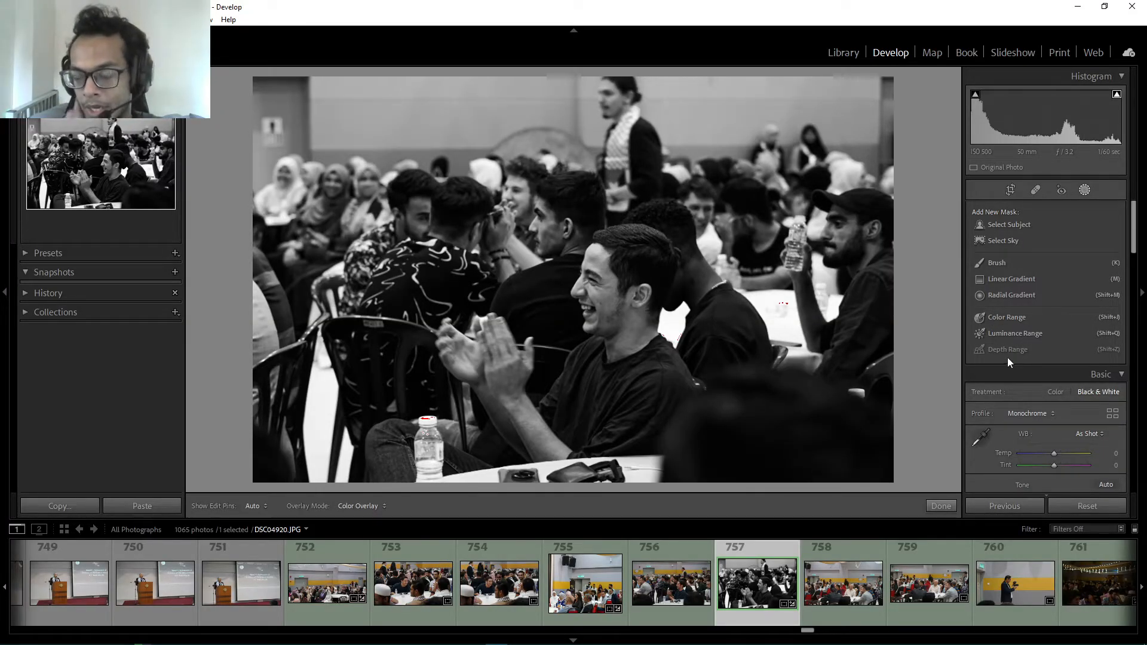
Create a Select Subject mask on the audience photo, refine it with a brush and collapse the mask list
{"action": "left_click", "coordinate": [990, 227]}
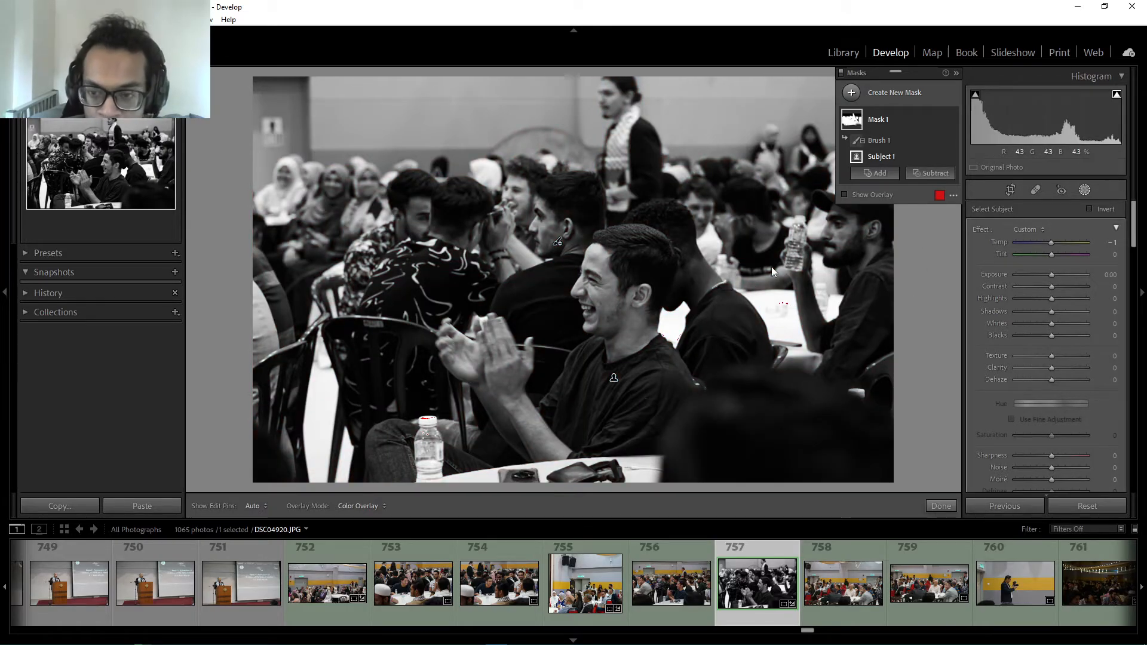
{"action": "left_click", "coordinate": [955, 73]}
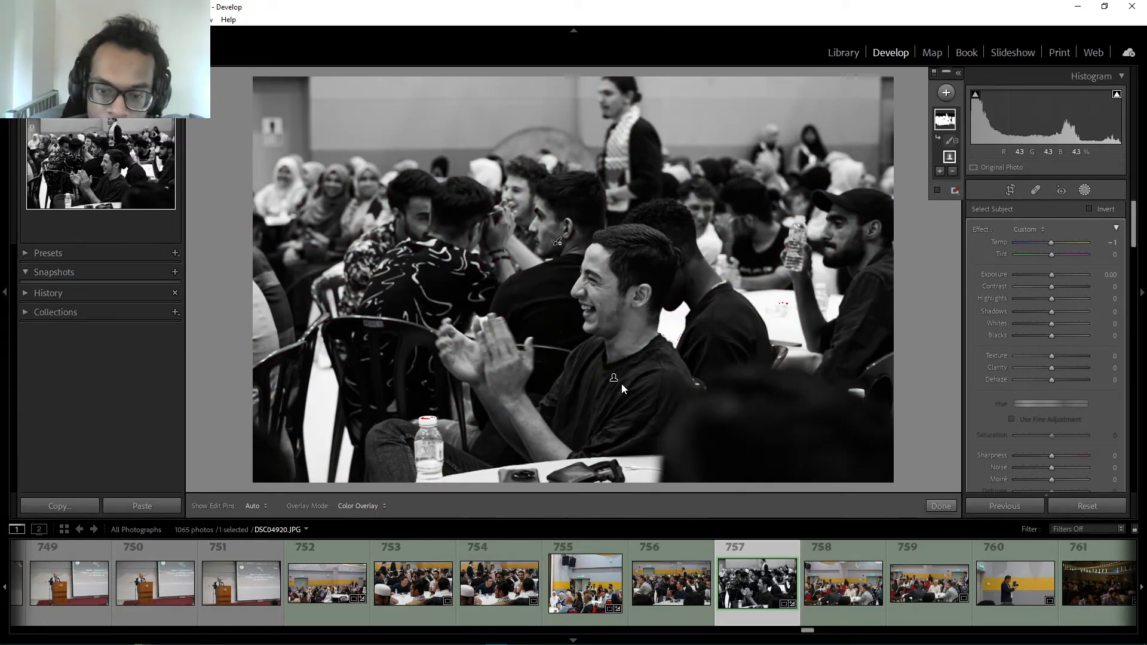
{"action": "mouse_move", "coordinate": [615, 380]}
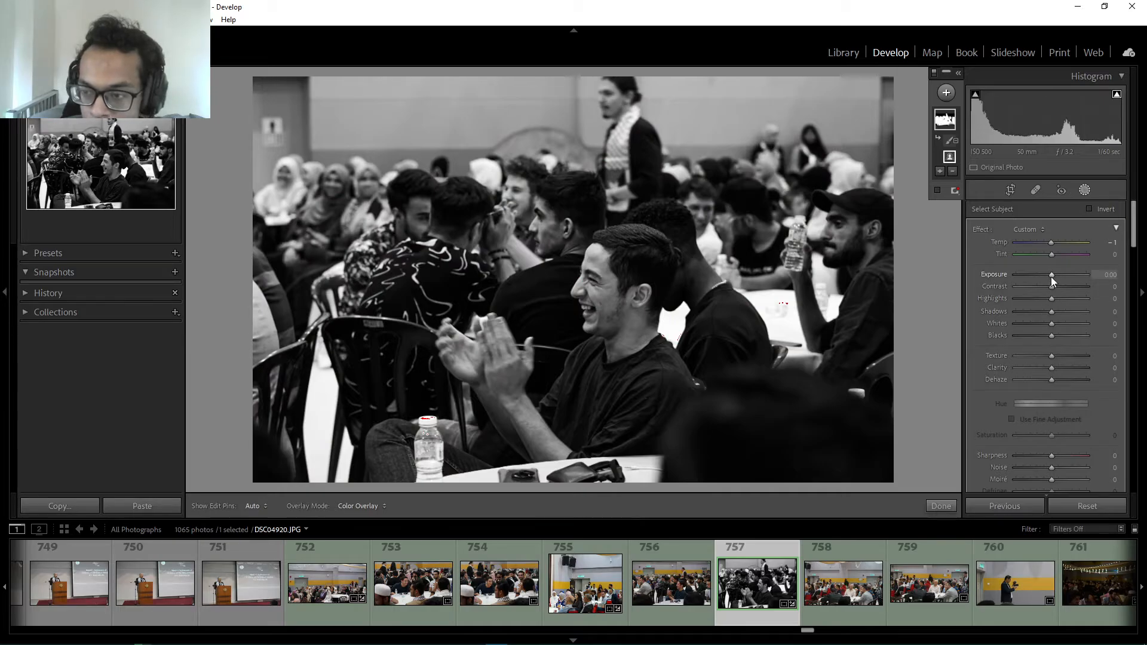
Set the subject mask's Exposure to 0.37, Contrast to 29, Highlights to −68, Shadows to 13 and Whites to 21, and close masking
{"action": "left_click_drag", "start_coordinate": [1051, 278], "coordinate": [1054, 281]}
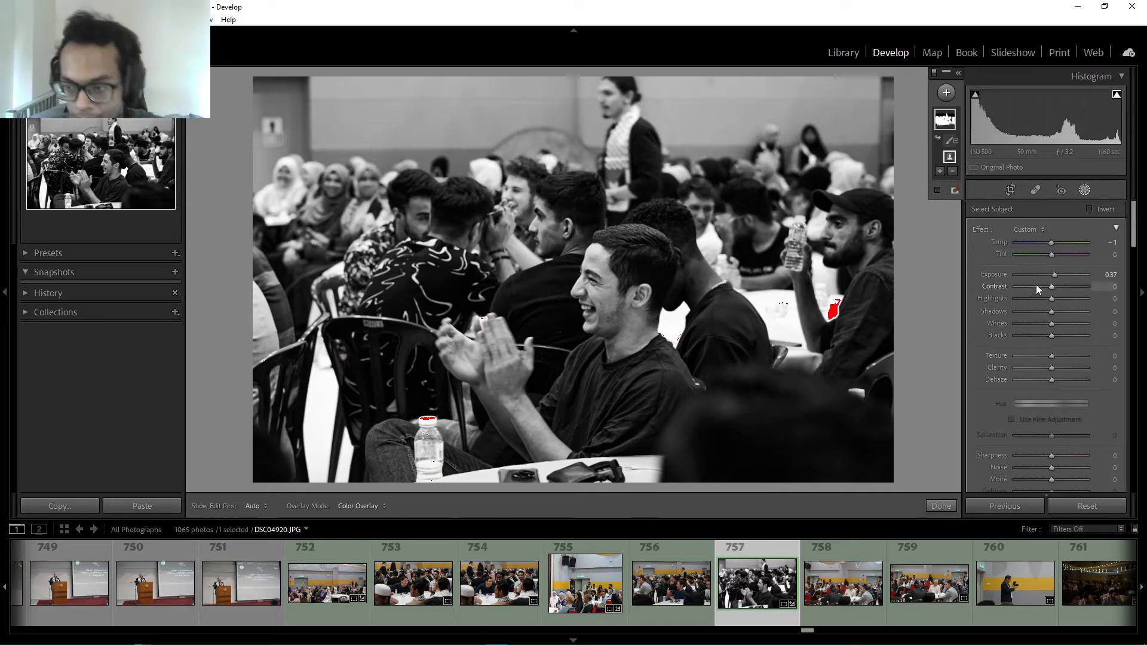
{"action": "left_click_drag", "start_coordinate": [1045, 282], "coordinate": [1028, 303]}
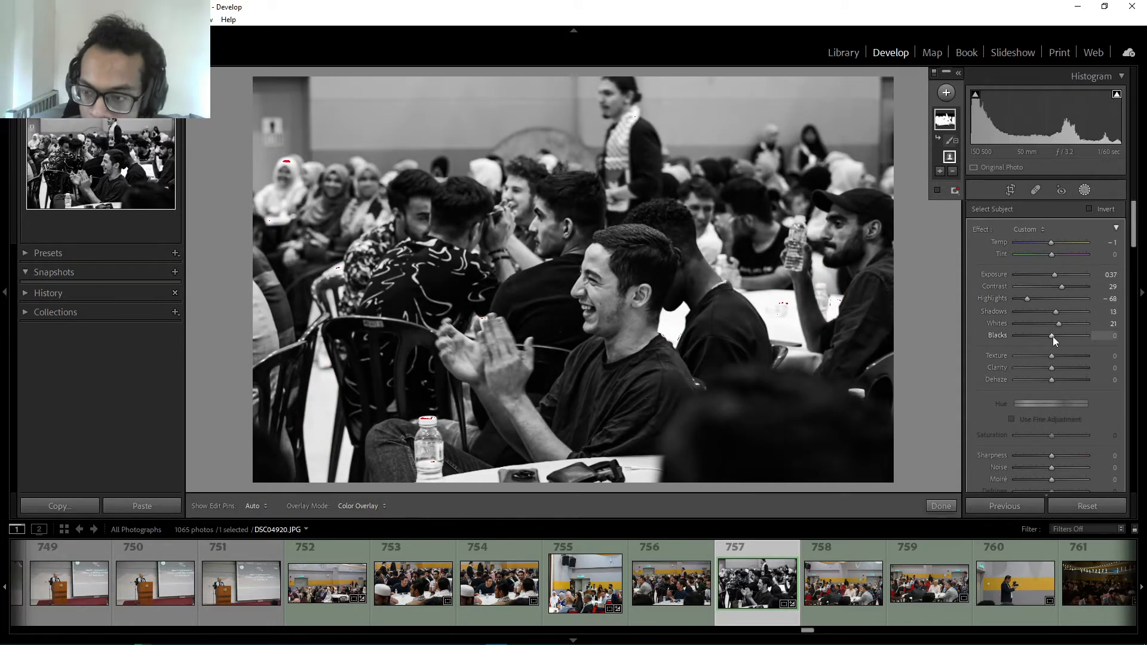
{"action": "scroll", "coordinate": [1070, 445], "scroll_direction": "down", "scroll_amount": 7}
{"action": "scroll", "coordinate": [1070, 444], "scroll_direction": "down", "scroll_amount": 7}
{"action": "mouse_move", "coordinate": [1052, 429]}
{"action": "left_mouse_down"}
{"action": "mouse_move", "coordinate": [1041, 428]}
{"action": "mouse_move", "coordinate": [1053, 428]}
{"action": "left_mouse_up"}
{"action": "left_click_drag", "start_coordinate": [1052, 453], "coordinate": [1049, 453]}
{"action": "scroll", "coordinate": [1045, 442], "scroll_direction": "up", "scroll_amount": 12}
{"action": "mouse_move", "coordinate": [954, 113]}
{"action": "left_click", "coordinate": [1085, 190]}
{"action": "scroll", "coordinate": [1093, 277], "scroll_direction": "down", "scroll_amount": 4}
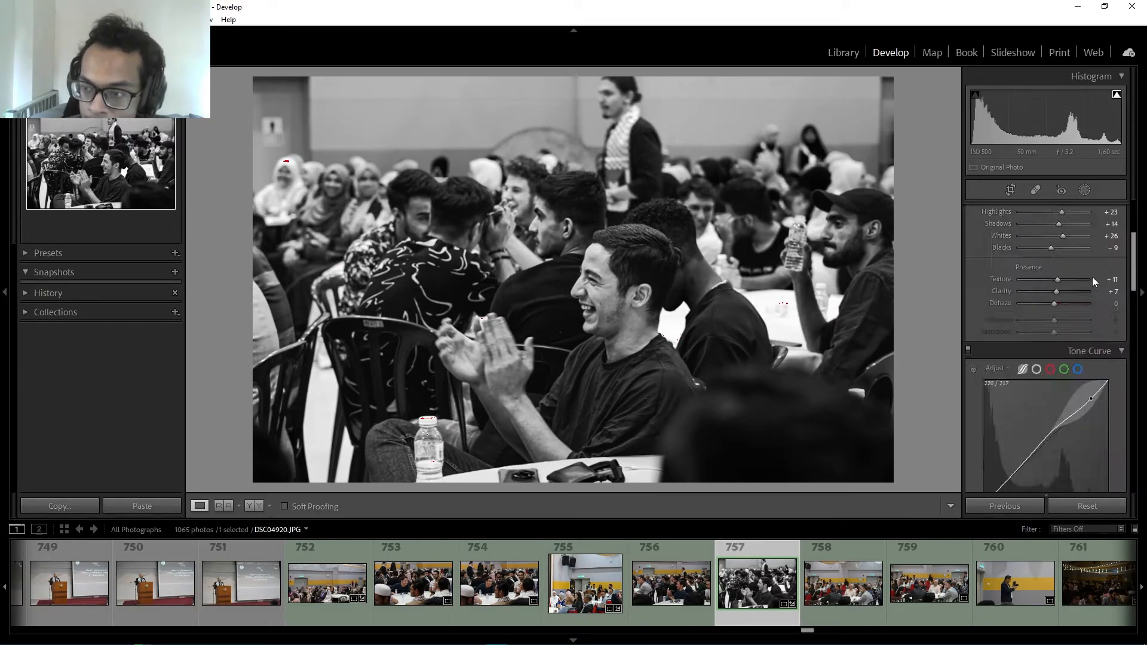
Adjust the black and white mix to brighten the back wall, and enable chromatic aberration removal and lens profile corrections
{"action": "scroll", "coordinate": [1092, 277], "scroll_direction": "up", "scroll_amount": 4}
{"action": "left_click", "coordinate": [1055, 230]}
{"action": "left_click", "coordinate": [1098, 229]}
{"action": "scroll", "coordinate": [1064, 347], "scroll_direction": "down", "scroll_amount": 10}
{"action": "left_click_drag", "start_coordinate": [1056, 354], "coordinate": [1093, 342]}
{"action": "scroll", "coordinate": [1064, 347], "scroll_direction": "up", "scroll_amount": 2}
{"action": "mouse_move", "coordinate": [1056, 408]}
{"action": "left_mouse_down"}
{"action": "mouse_move", "coordinate": [1034, 397]}
{"action": "mouse_move", "coordinate": [1077, 397]}
{"action": "mouse_move", "coordinate": [1066, 397]}
{"action": "left_mouse_up"}
{"action": "left_click_drag", "start_coordinate": [1055, 444], "coordinate": [1072, 444]}
{"action": "mouse_move", "coordinate": [1055, 456]}
{"action": "left_mouse_down"}
{"action": "mouse_move", "coordinate": [1112, 460]}
{"action": "mouse_move", "coordinate": [1031, 462]}
{"action": "mouse_move", "coordinate": [1066, 469]}
{"action": "left_mouse_up"}
{"action": "scroll", "coordinate": [1052, 406], "scroll_direction": "up", "scroll_amount": 10}
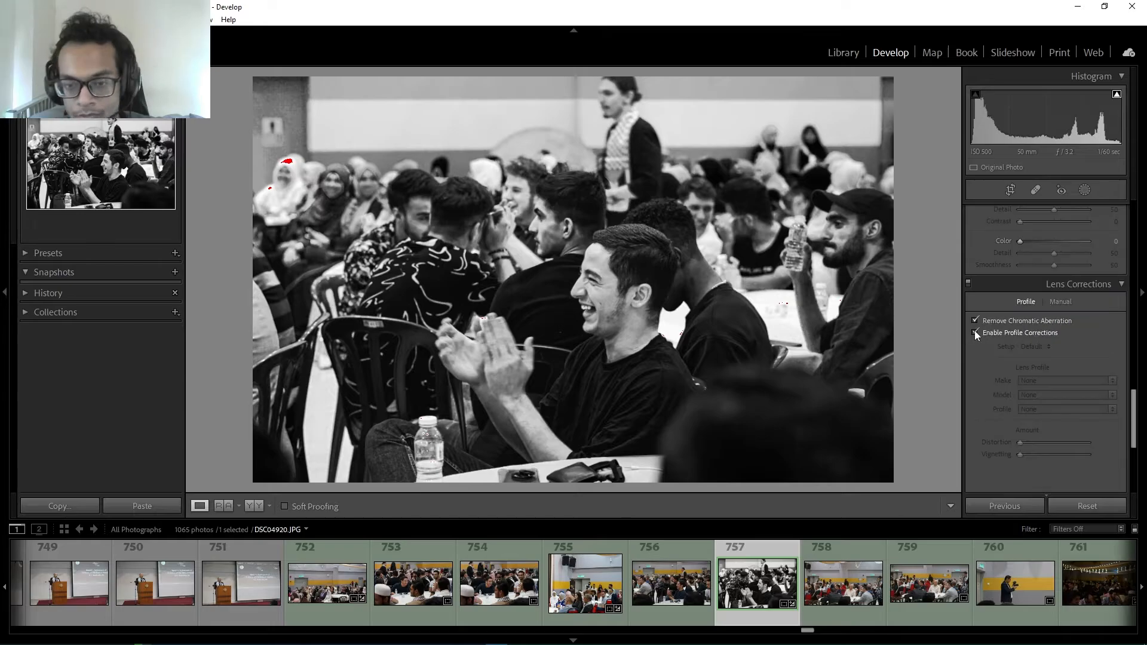
Reposition the audience photo's crop to include more of the people behind the clapping man and the table in front
{"action": "left_click", "coordinate": [1011, 191]}
{"action": "key", "text": "Return"}
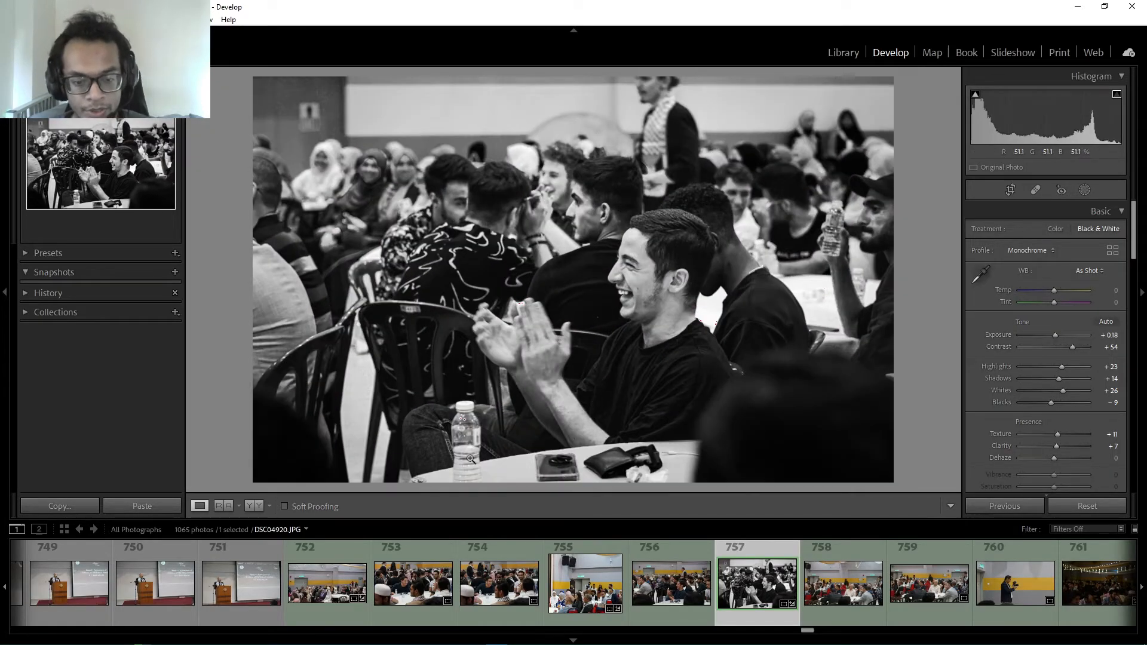
Compare the audience photo before and after, side by side and one above the other, and return to the single view
{"action": "left_click", "coordinate": [255, 506]}
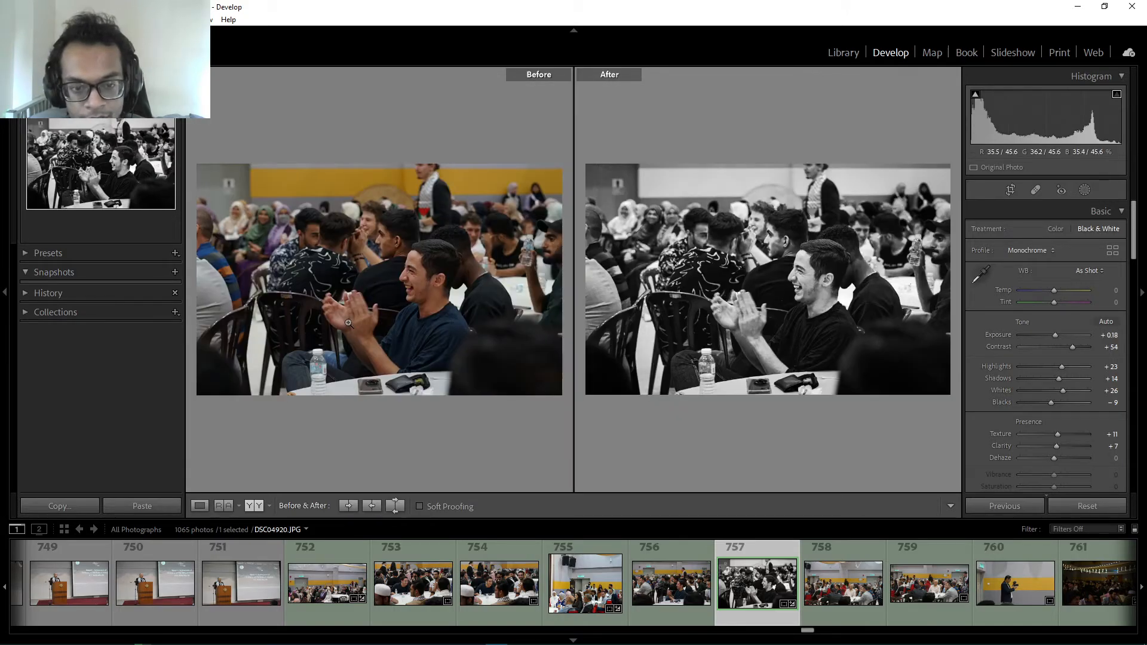
{"action": "left_click", "coordinate": [264, 505]}
{"action": "left_click", "coordinate": [264, 505]}
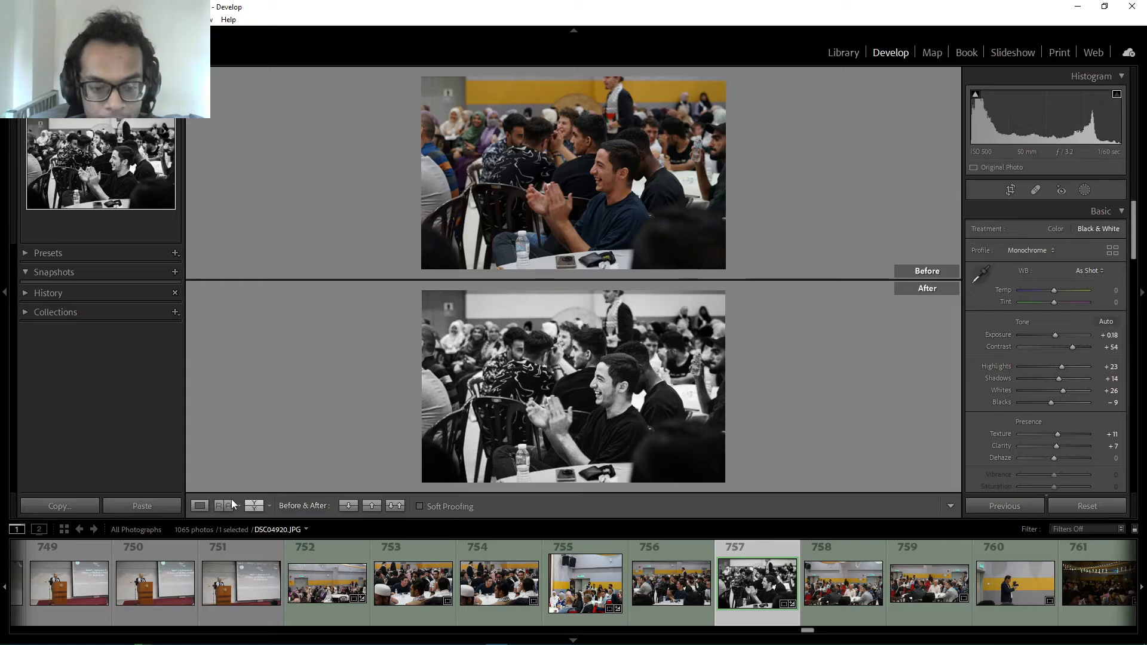
{"action": "left_click", "coordinate": [201, 506]}
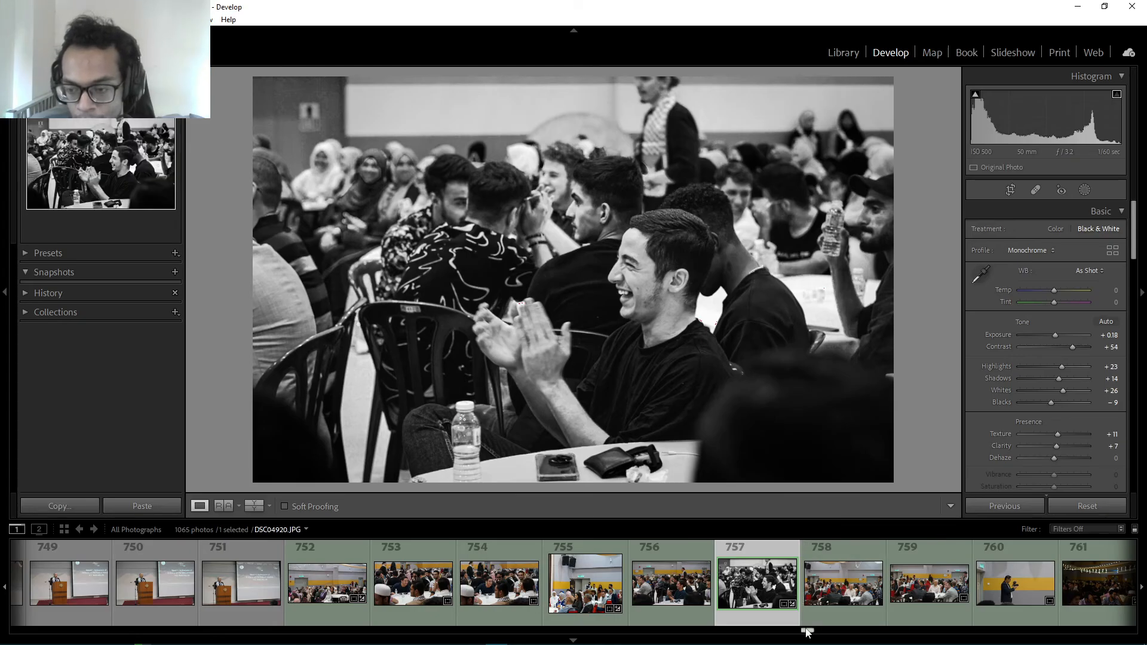
Browse the filmstrip back to the earlier photos of the speaker at the podium
{"action": "left_click_drag", "start_coordinate": [806, 632], "coordinate": [743, 615]}
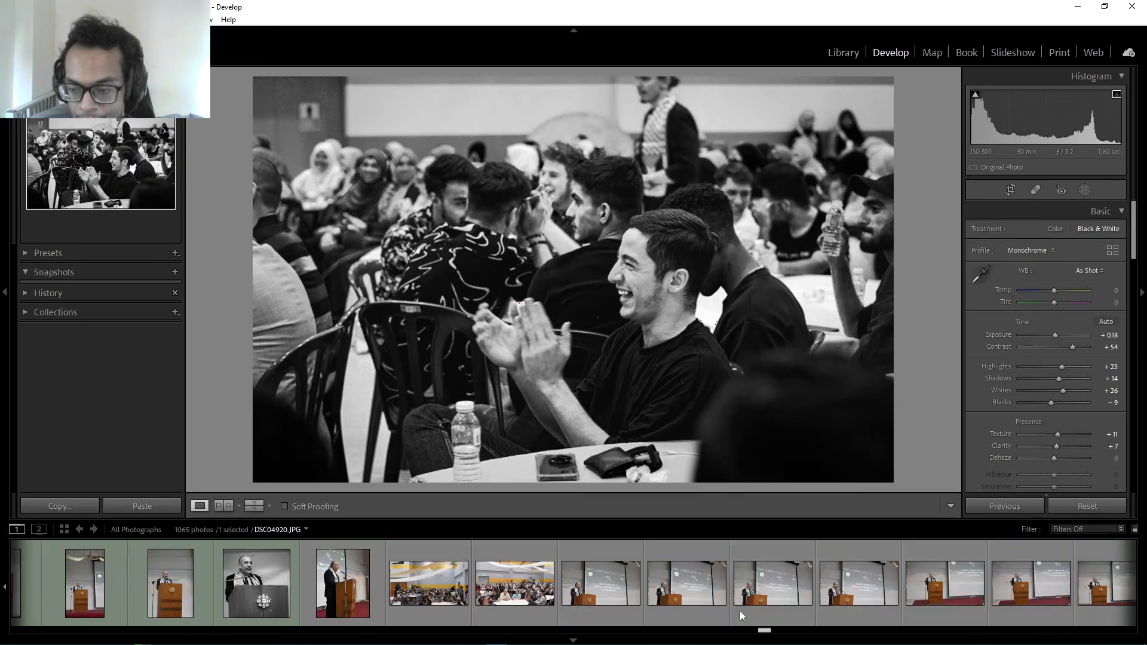